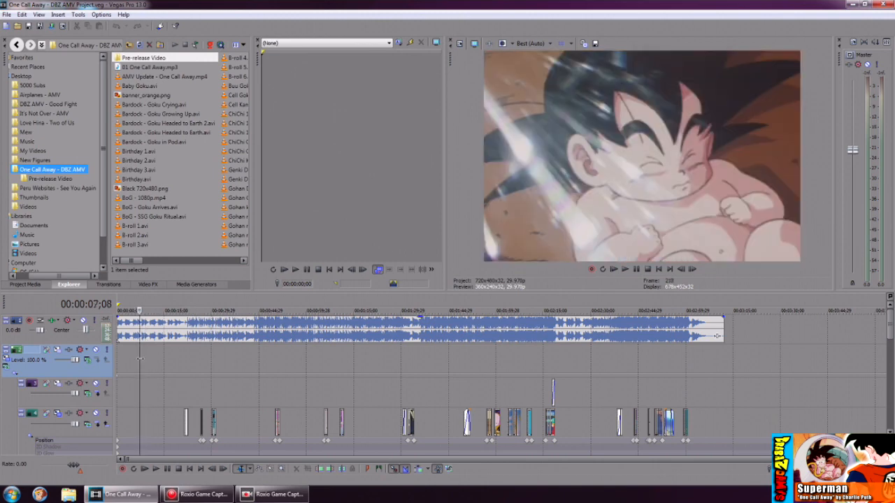
- Enable the mask in the Bardock - Goku Crying event's pan/crop settings and step through the clip's opening frames
{"action": "left_click", "coordinate": [136, 362]}
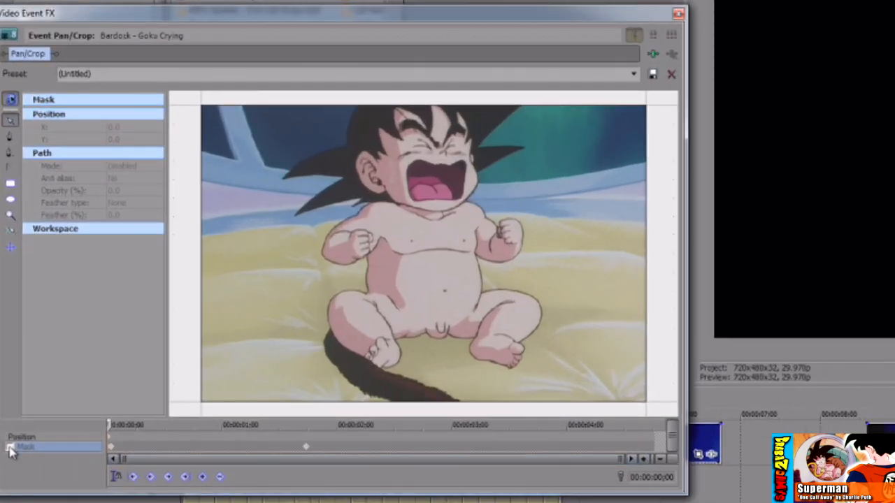
{"action": "left_click", "coordinate": [117, 447]}
{"action": "key", "text": "Left"}
{"action": "key", "text": "Right"}
{"action": "key", "text": "Right"}
{"action": "key", "text": "Right"}
{"action": "key", "text": "Right"}
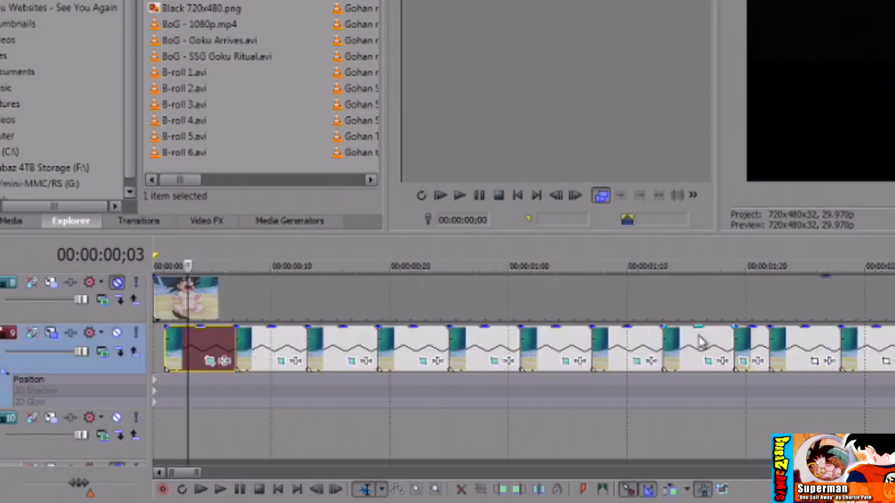
- Select the eighth repeated crying-Goku segment on track 9 and unmute track 8
{"action": "left_click", "coordinate": [697, 337]}
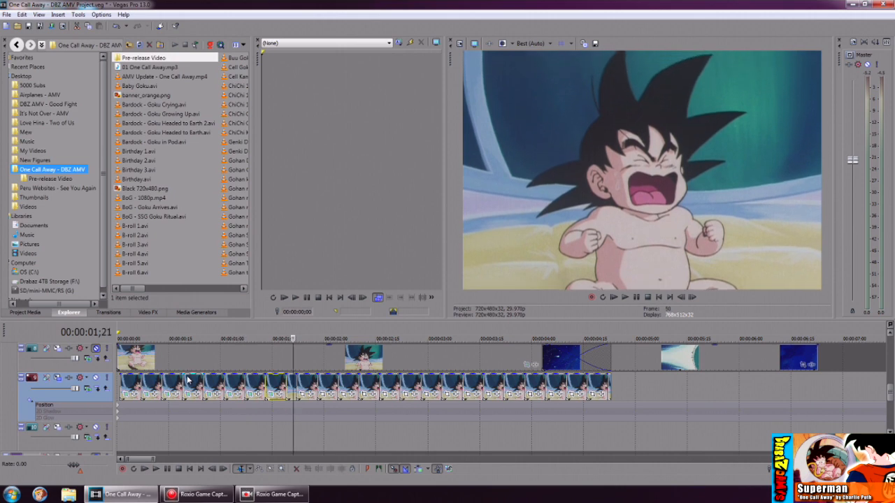
{"action": "left_click", "coordinate": [98, 354]}
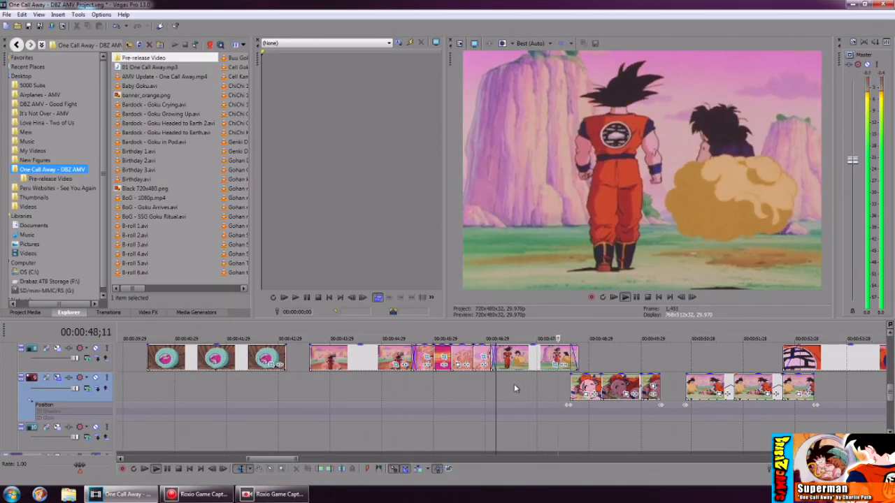
- Examine the two short Goku overlay clips near 00:00:47;18 frame by frame and play them back
{"action": "key", "text": "space"}
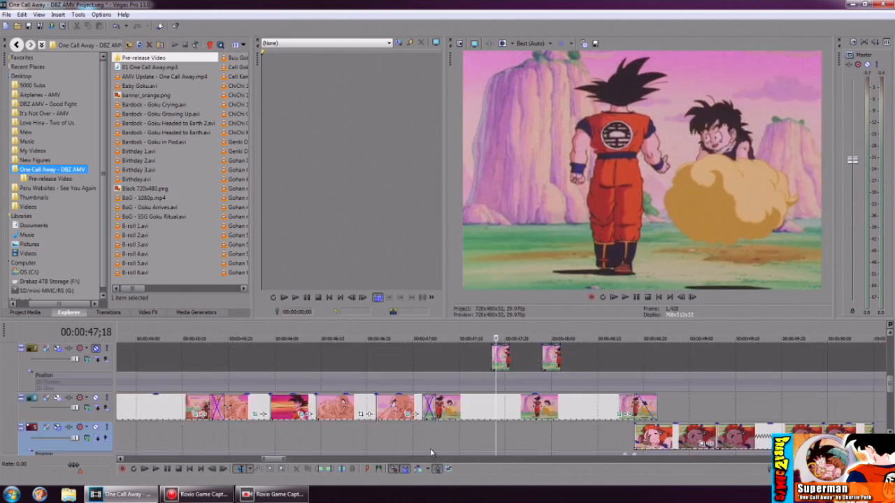
{"action": "key", "text": "Right"}
{"action": "key", "text": "Right"}
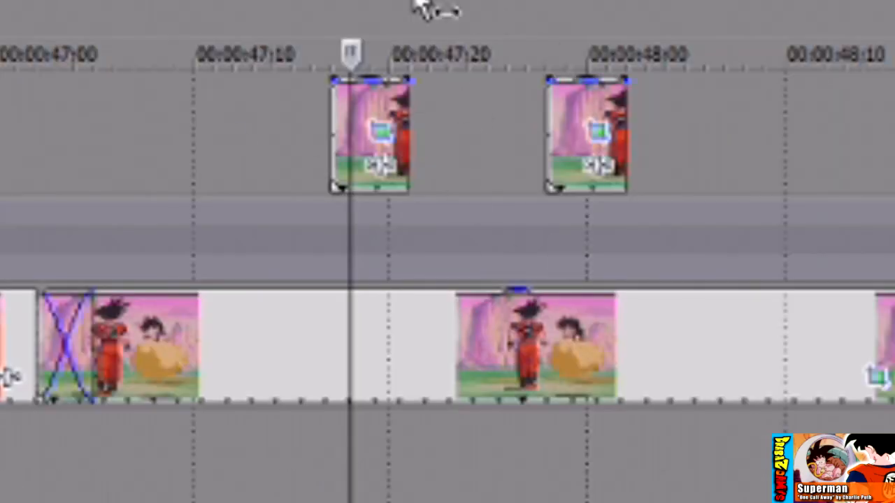
{"action": "key", "text": "Left"}
{"action": "key", "text": "Left"}
{"action": "key", "text": "Right"}
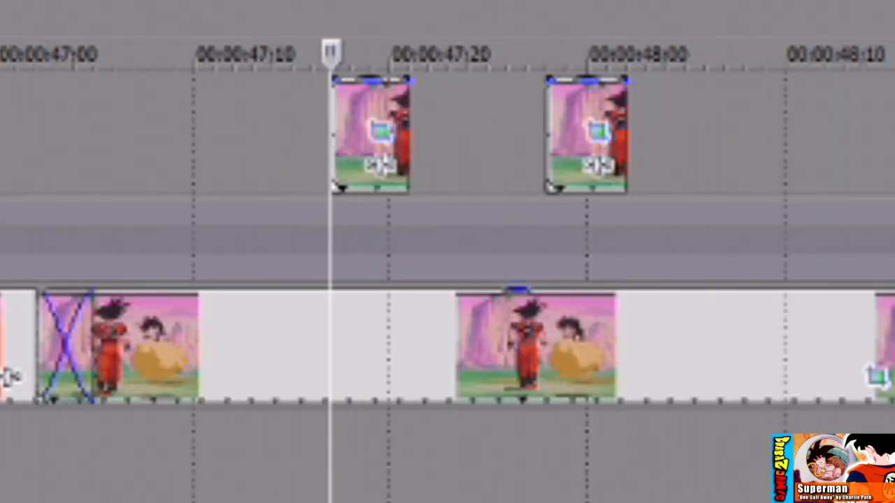
{"action": "left_click", "coordinate": [564, 54]}
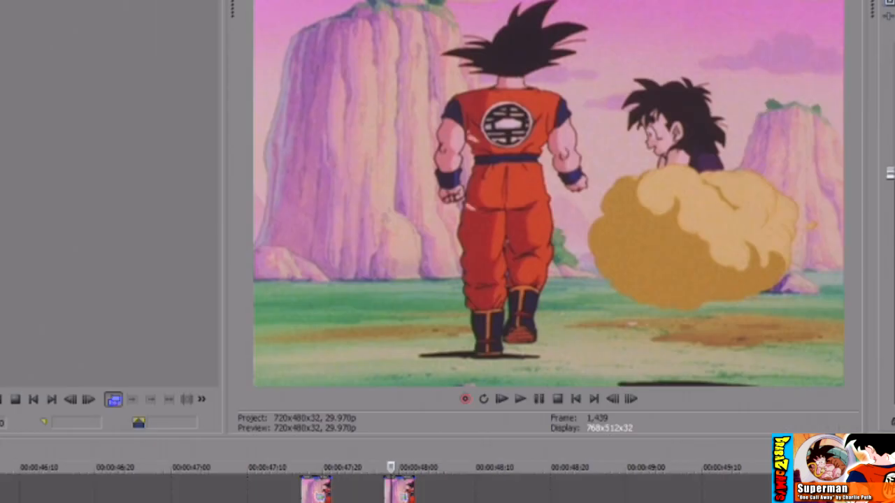
{"action": "left_click", "coordinate": [286, 490]}
{"action": "key", "text": "space"}
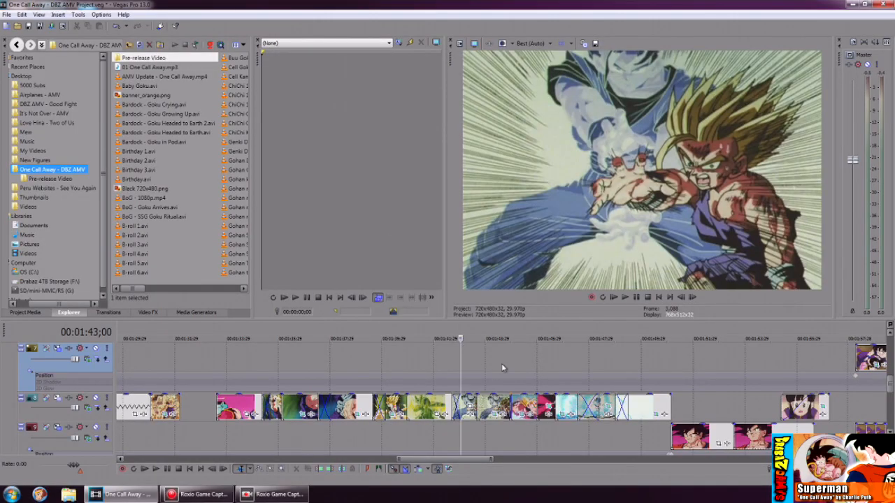
- Inspect the frames of Gohan's energy-blast shots at 00:01:44;10, 00:01:45;13 and 00:01:45;03
{"action": "left_click", "coordinate": [494, 359]}
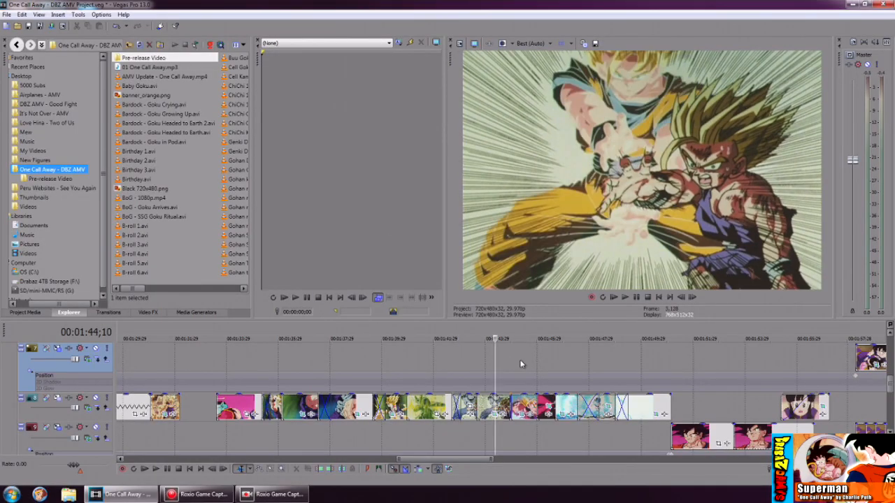
{"action": "left_click", "coordinate": [523, 363]}
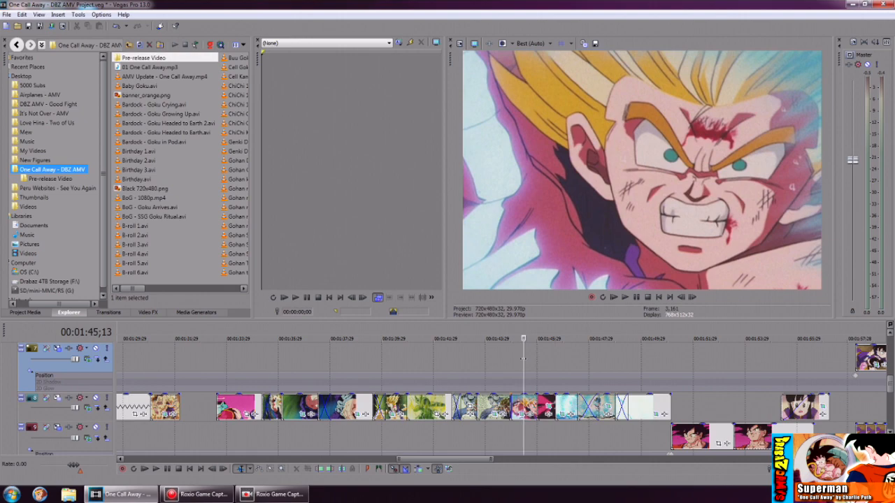
{"action": "left_click", "coordinate": [515, 362]}
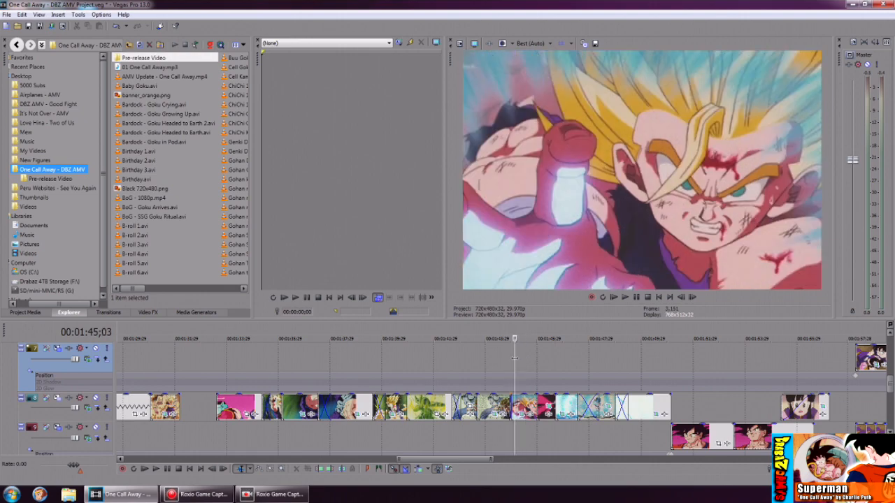
- Play the cut between the two Gohan energy-blast shots around 00:01:44 several times to review its timing
{"action": "left_click", "coordinate": [484, 360]}
{"action": "key", "text": "space"}
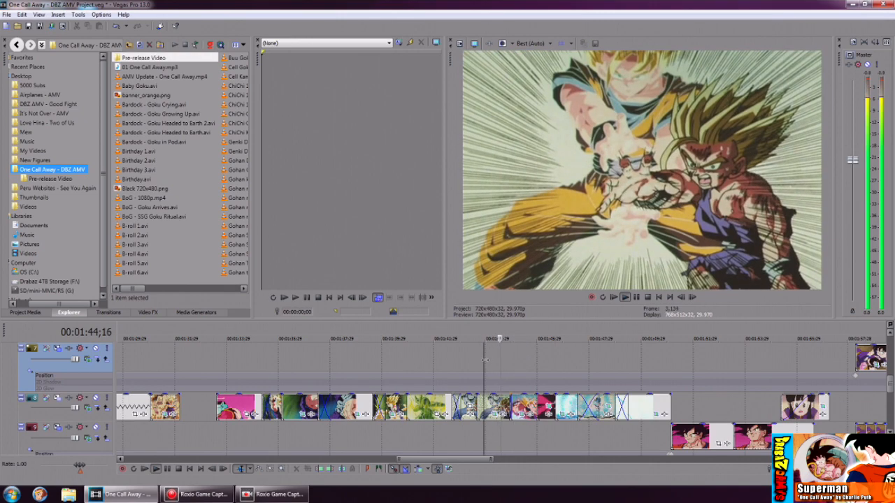
{"action": "key", "text": "space"}
{"action": "left_click", "coordinate": [500, 358]}
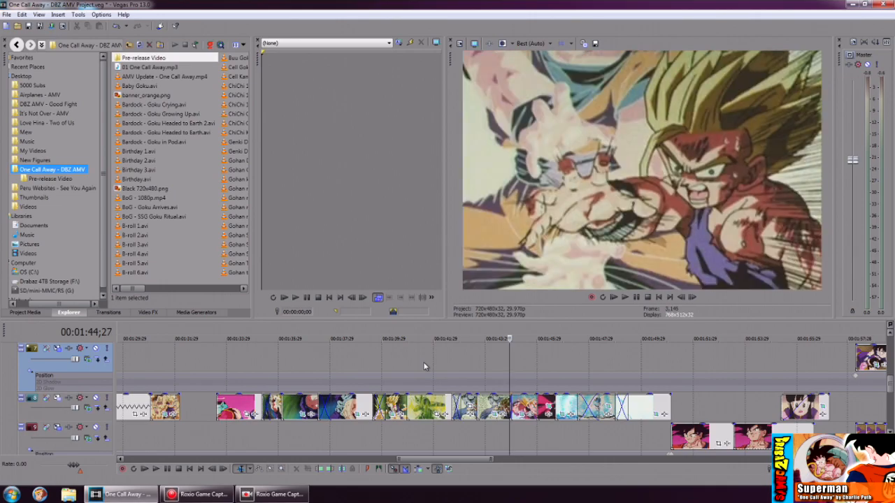
{"action": "key", "text": "space"}
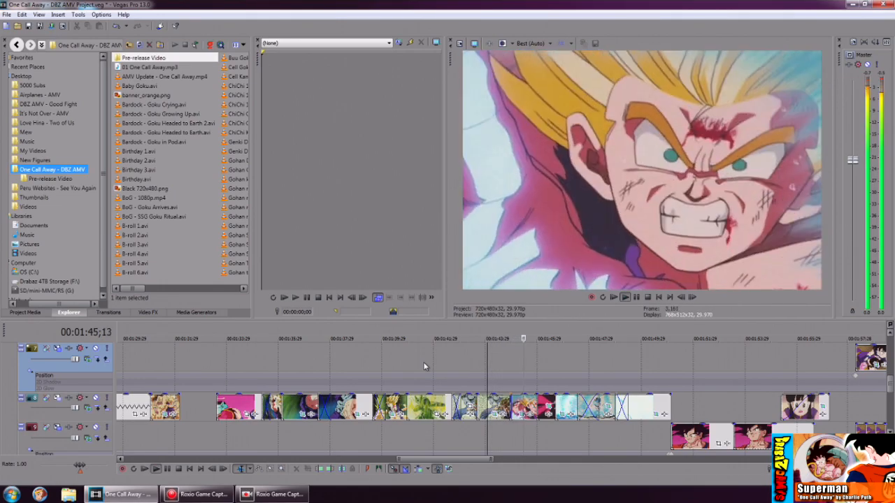
{"action": "key", "text": "space"}
{"action": "key", "text": "space"}
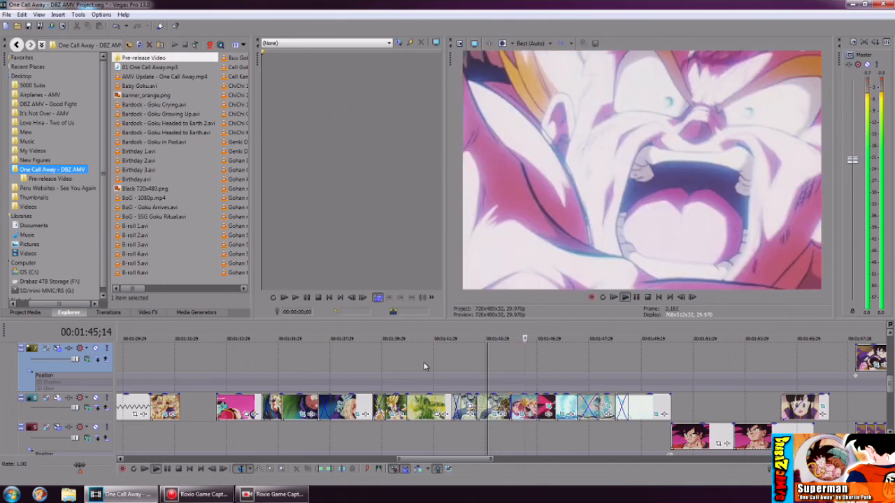
{"action": "key", "text": "space"}
{"action": "key", "text": "space"}
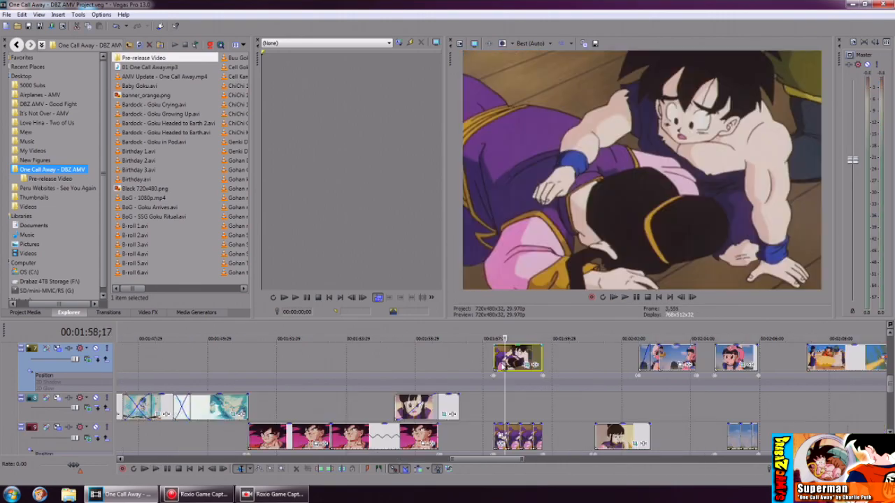
- Enable the mask on the ChiChi Crying event and examine the masked nose and mouth area up close
{"action": "key", "text": "space"}
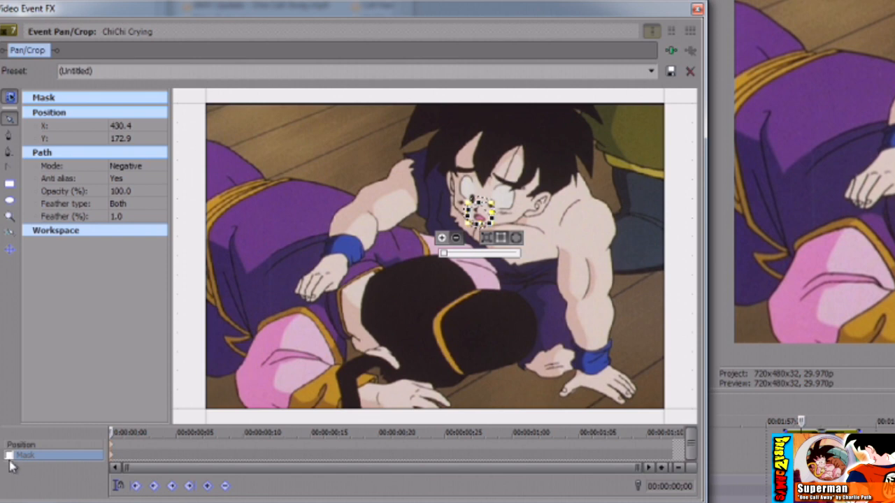
{"action": "left_click", "coordinate": [9, 457]}
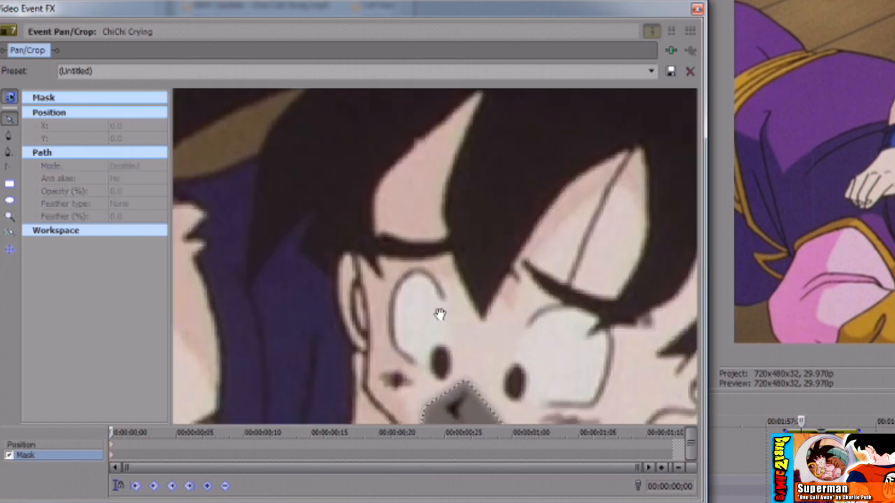
{"action": "left_click_drag", "start_coordinate": [439, 313], "coordinate": [426, 175]}
{"action": "scroll", "coordinate": [426, 190], "scroll_direction": "up", "scroll_amount": 2}
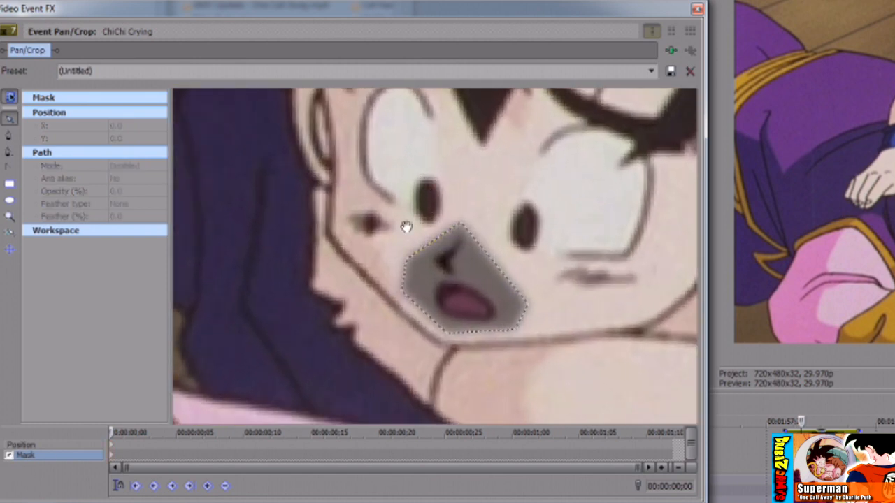
{"action": "scroll", "coordinate": [383, 435], "scroll_direction": "up", "scroll_amount": 3}
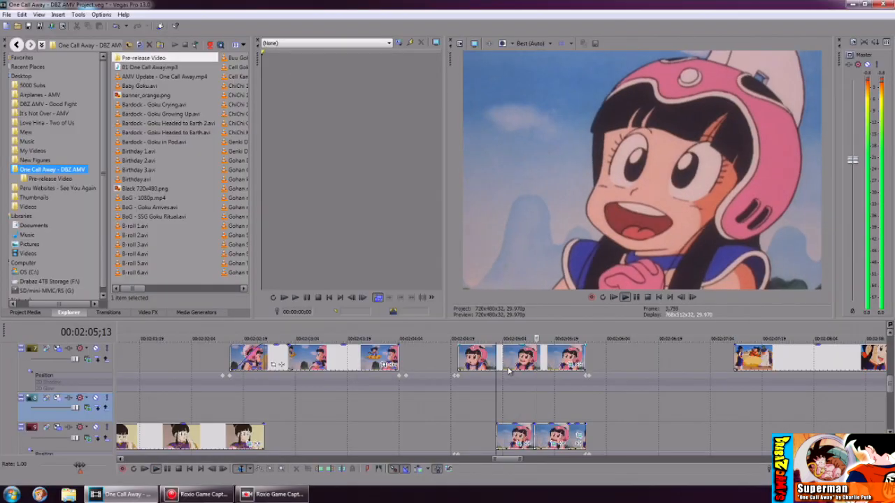
- Examine the mouth mask on the pink-helmeted Chi-Chi clip and replay the overlay clips around 00:02:05;04 several times
{"action": "key", "text": "space"}
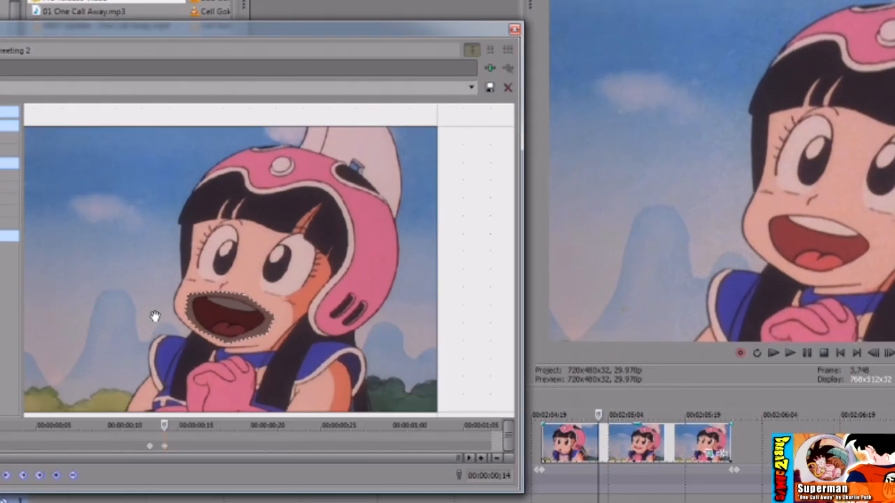
{"action": "scroll", "coordinate": [154, 314], "scroll_direction": "up", "scroll_amount": 3}
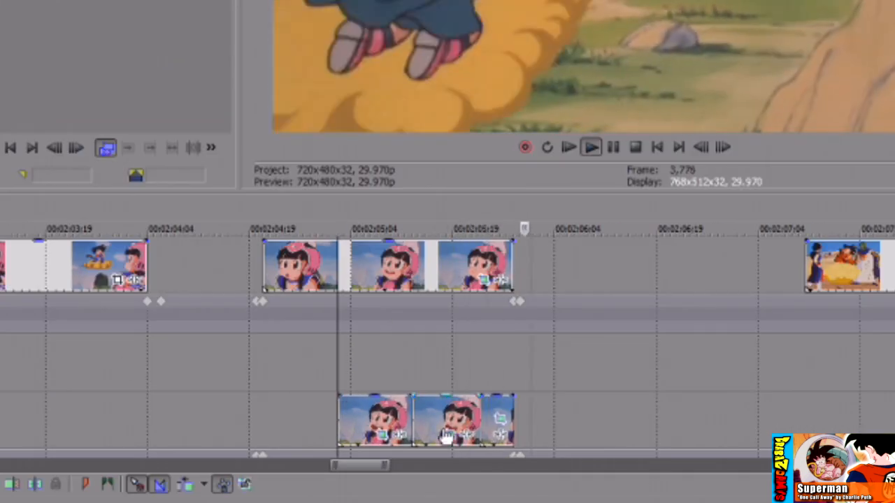
{"action": "key", "text": "space"}
{"action": "key", "text": "space"}
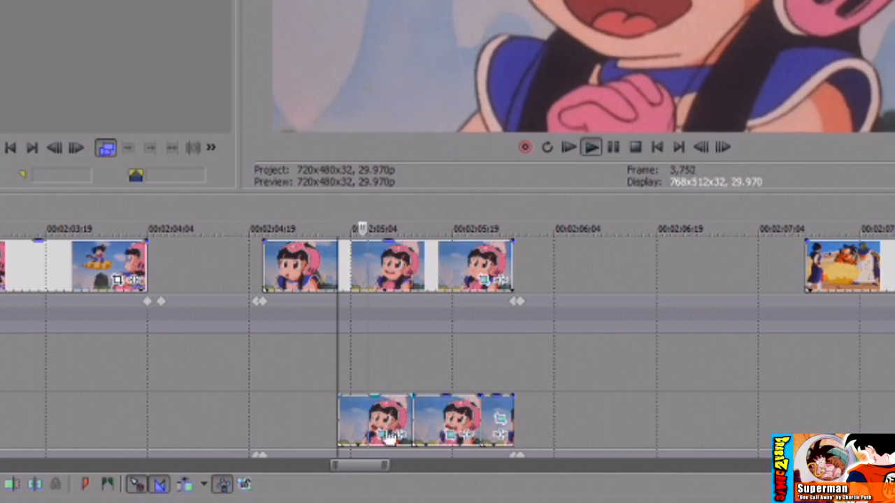
{"action": "key", "text": "space"}
{"action": "key", "text": "space"}
{"action": "key", "text": "space"}
{"action": "key", "text": "space"}
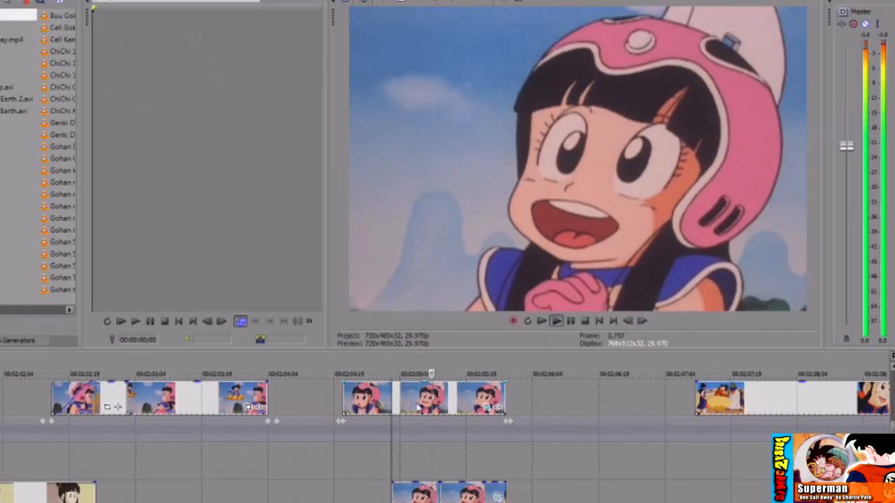
{"action": "key", "text": "space"}
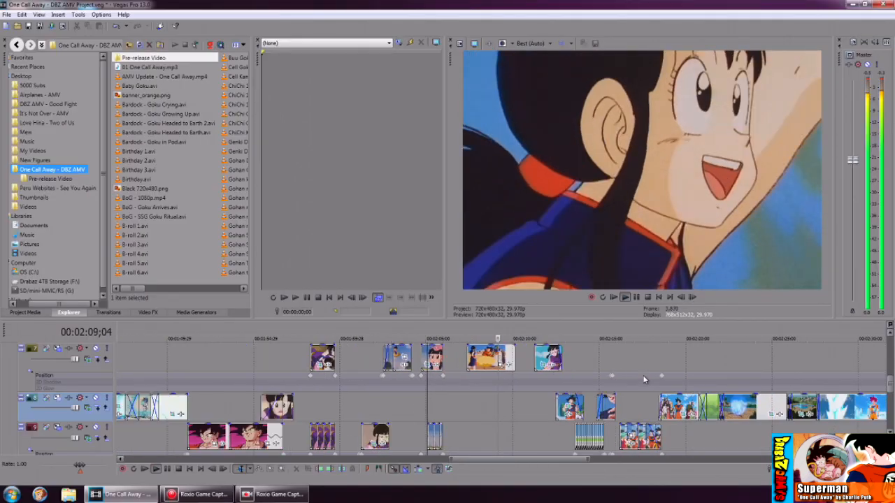
- Review the clips of Goku pulling Chi-Chi up between about 00:02:07 and 00:02:10 during playback
{"action": "scroll", "coordinate": [645, 380], "scroll_direction": "up", "scroll_amount": 1}
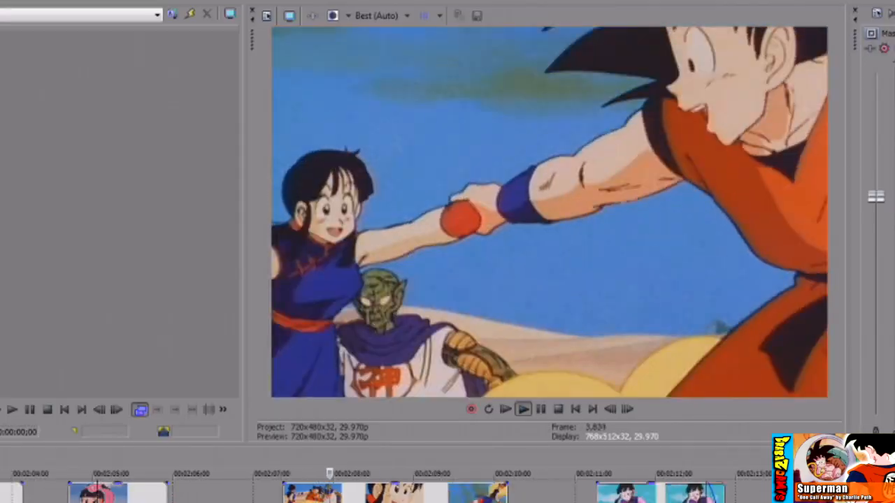
{"action": "scroll", "coordinate": [324, 490], "scroll_direction": "down", "scroll_amount": 1}
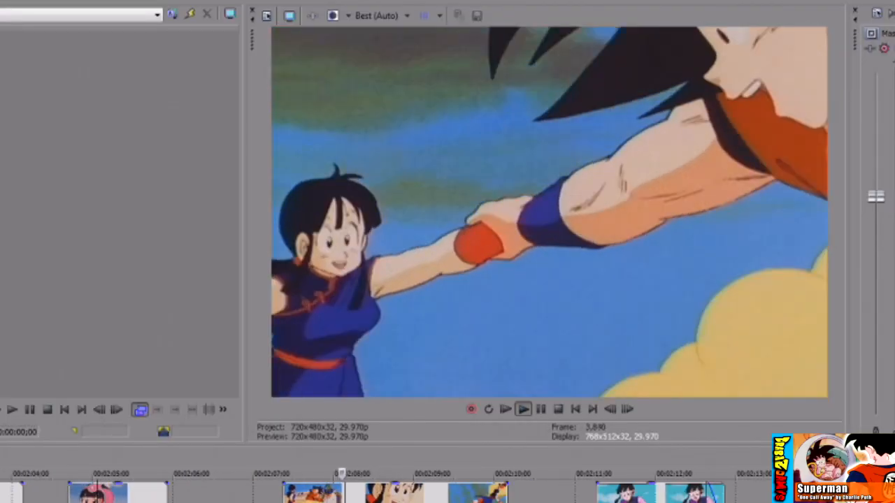
{"action": "scroll", "coordinate": [179, 500], "scroll_direction": "up", "scroll_amount": 1}
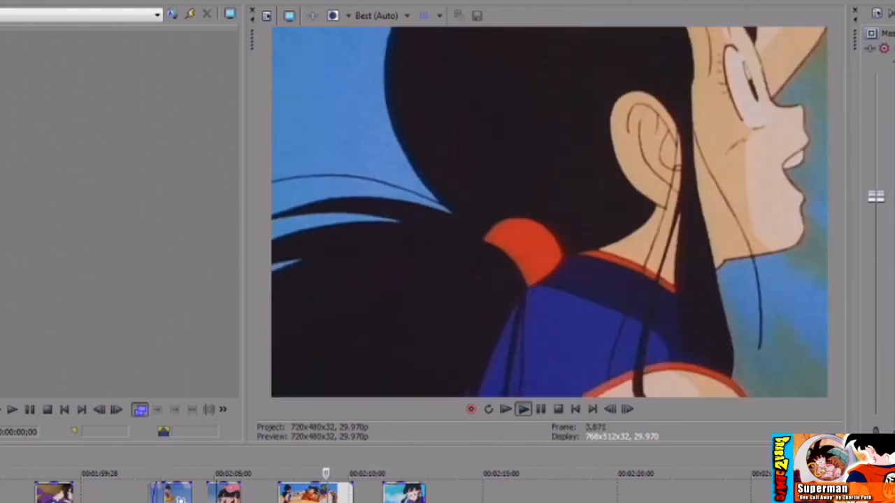
{"action": "scroll", "coordinate": [329, 492], "scroll_direction": "up", "scroll_amount": 1}
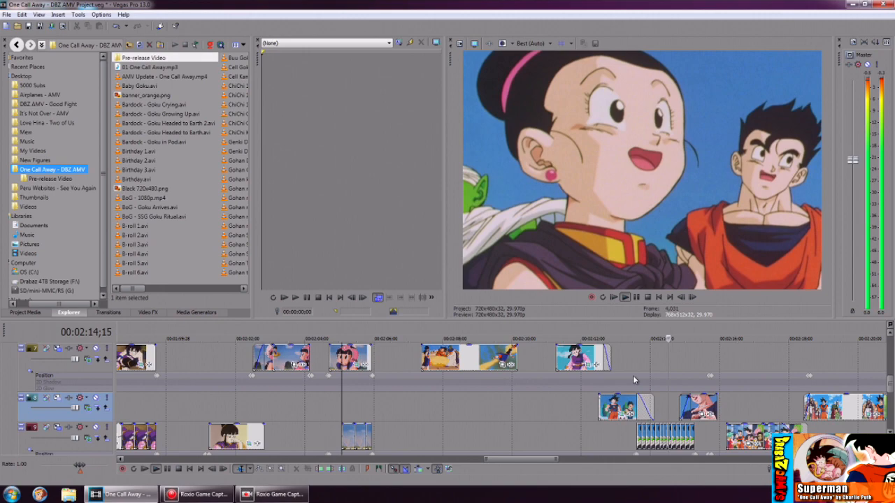
- Stop playback, place the playhead at 00:02:14;03 over the short repeated clips, and play that section
{"action": "key", "text": "space"}
{"action": "left_click", "coordinate": [654, 377]}
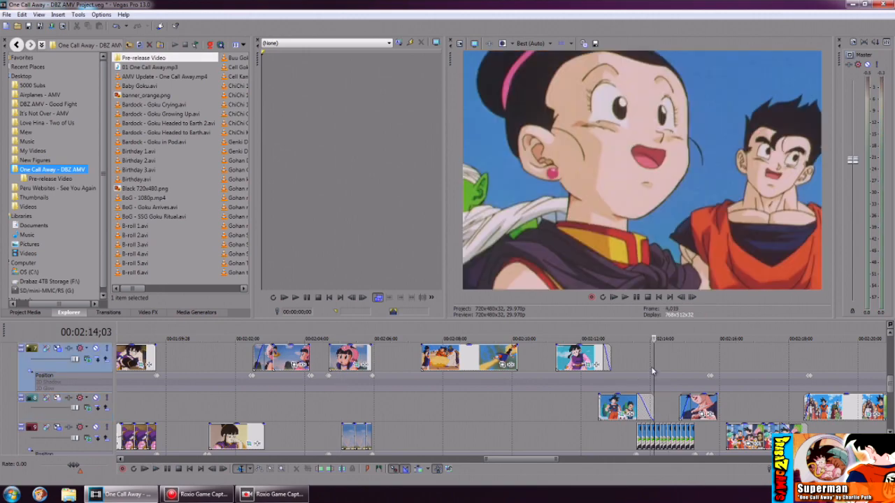
{"action": "scroll", "coordinate": [655, 378], "scroll_direction": "up", "scroll_amount": 3}
{"action": "key", "text": "space"}
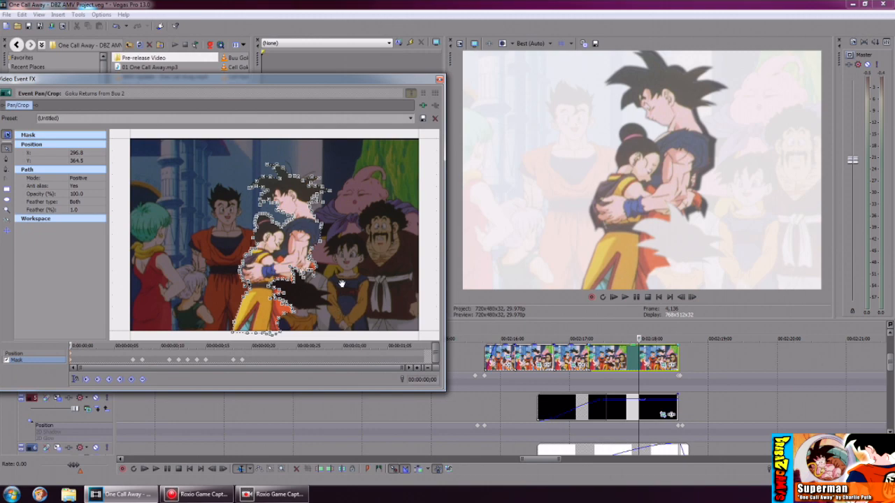
- Examine the mask outlining Goku and Chi-Chi in the Goku Returns from Buu 2 event's pan/crop settings up close
{"action": "left_click", "coordinate": [341, 282]}
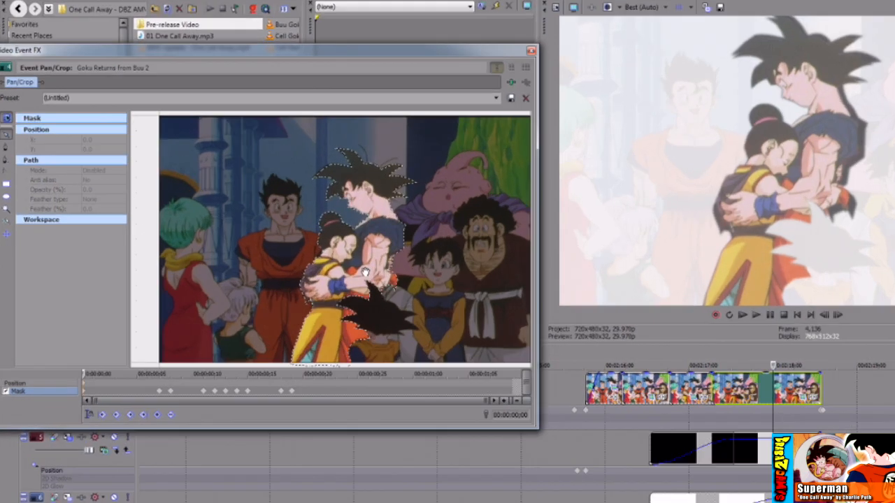
{"action": "scroll", "coordinate": [304, 262], "scroll_direction": "up", "scroll_amount": 3}
{"action": "left_click_drag", "start_coordinate": [303, 262], "coordinate": [274, 249]}
{"action": "left_click_drag", "start_coordinate": [480, 276], "coordinate": [467, 283]}
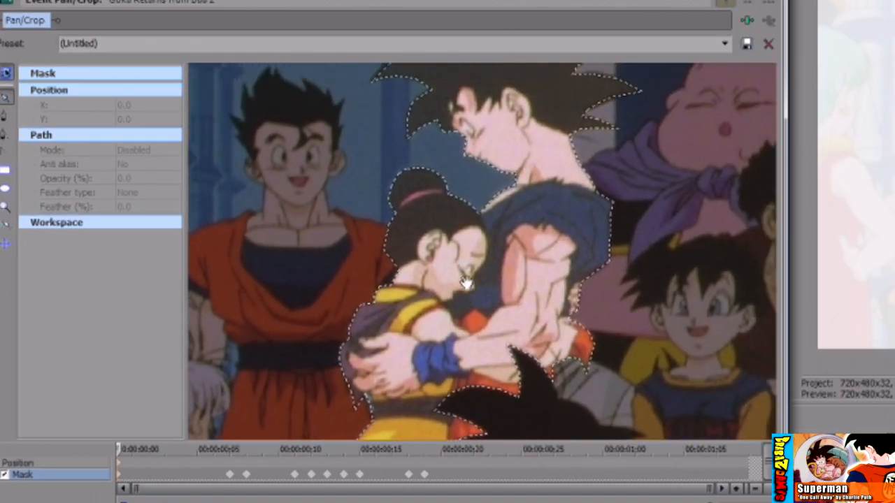
{"action": "left_click", "coordinate": [399, 271]}
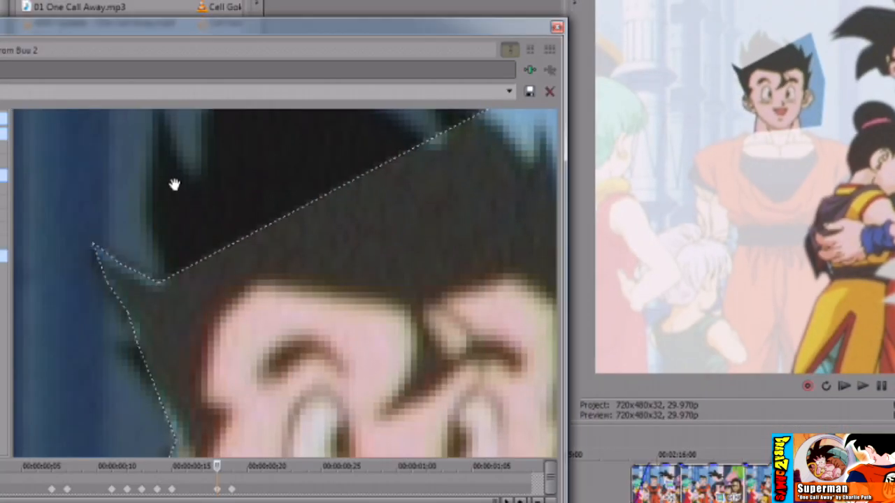
- Move the mask anchor points along Gohan's hair spikes so the path follows the hair outline in the Goku Returns from Buu 2 event
{"action": "left_click_drag", "start_coordinate": [176, 184], "coordinate": [183, 273]}
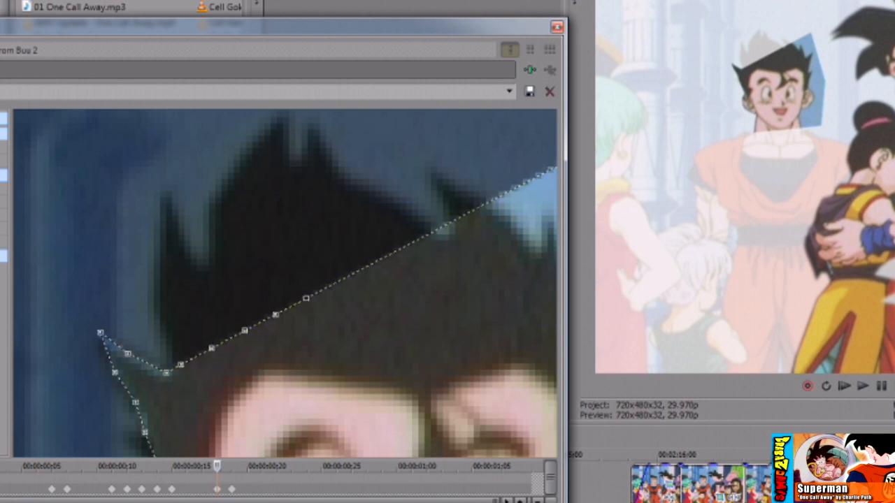
{"action": "left_click_drag", "start_coordinate": [208, 349], "coordinate": [160, 274]}
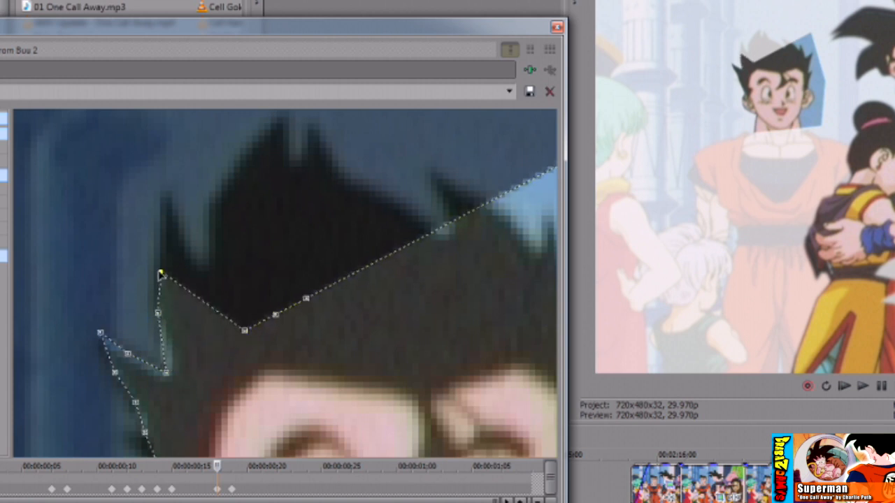
{"action": "left_click_drag", "start_coordinate": [244, 332], "coordinate": [166, 201]}
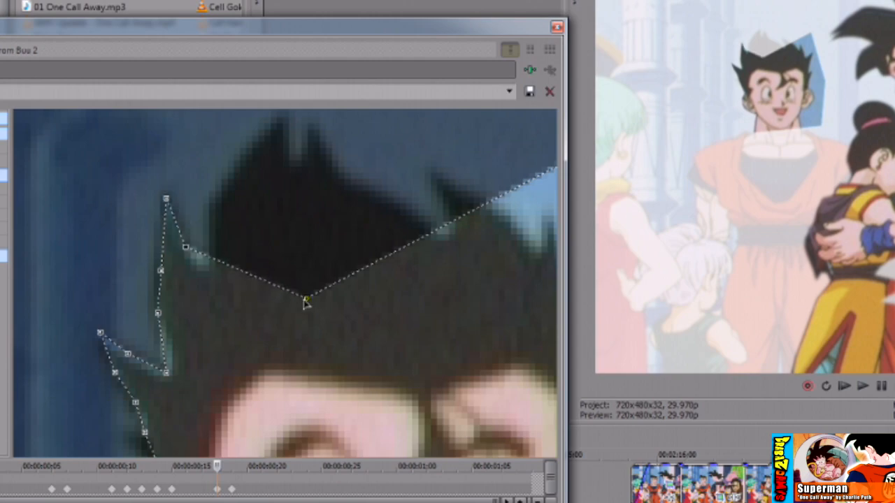
{"action": "left_click_drag", "start_coordinate": [306, 302], "coordinate": [200, 276]}
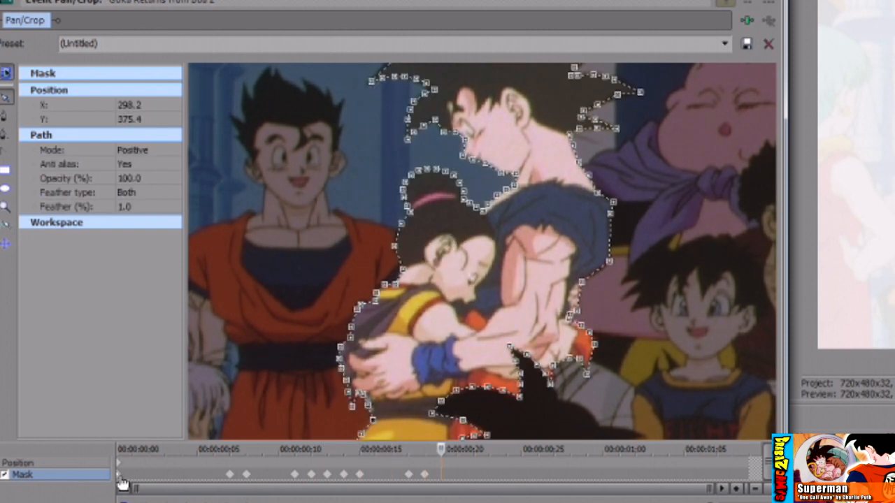
- Examine the Goku and Chi-Chi mask frame by frame across its keyframes in the event's pan/crop settings
{"action": "key", "text": "space"}
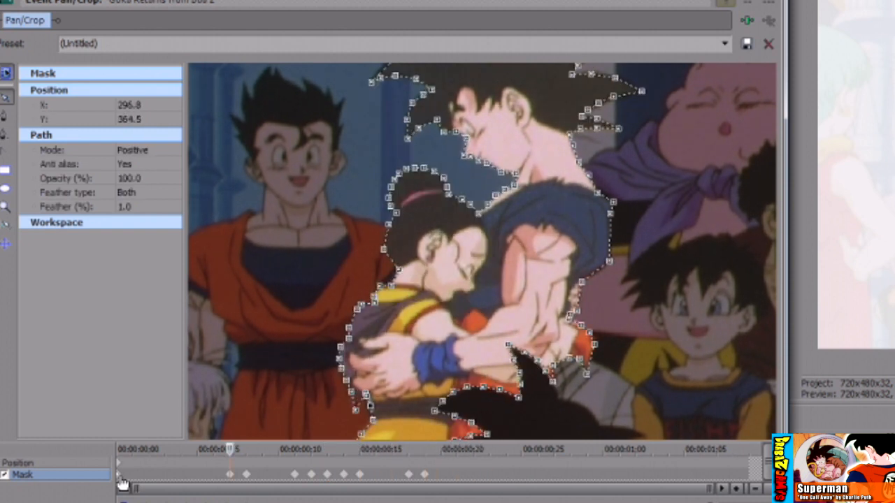
{"action": "key", "text": "Right"}
{"action": "key", "text": "Right"}
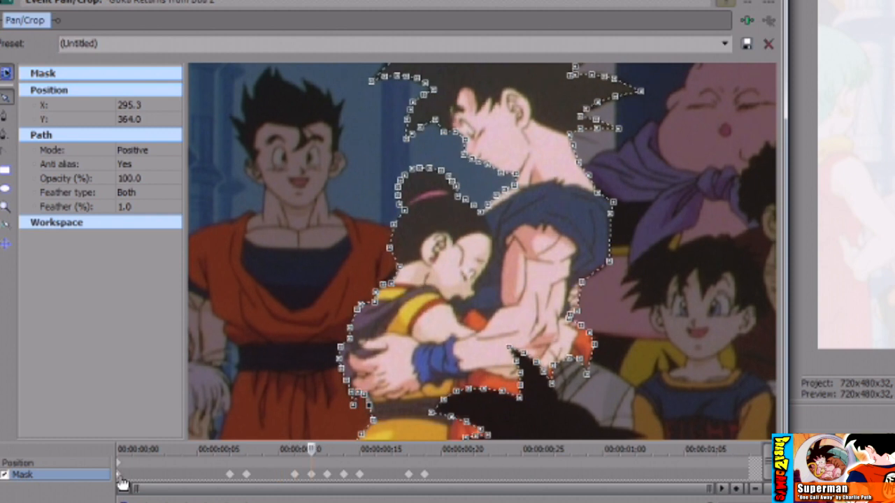
{"action": "key", "text": "space"}
{"action": "key", "text": "Right"}
{"action": "key", "text": "Right"}
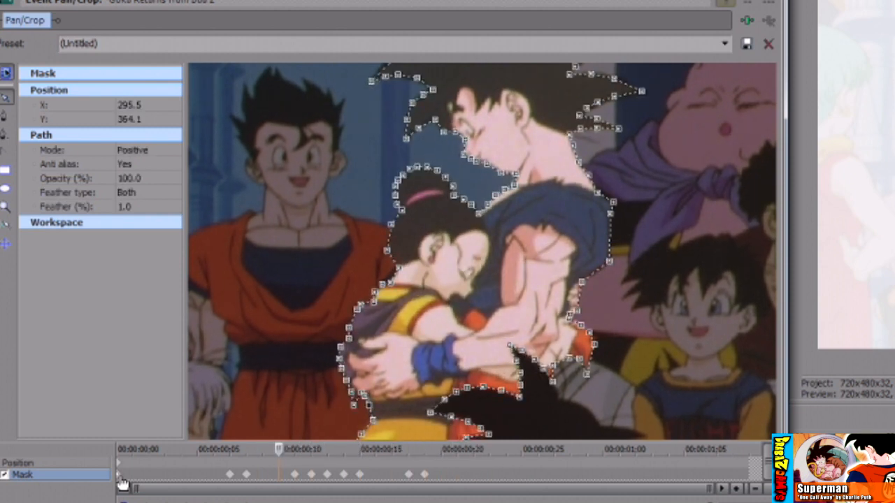
{"action": "key", "text": "Right"}
{"action": "key", "text": "Right"}
{"action": "key", "text": "Right"}
{"action": "key", "text": "Right"}
{"action": "key", "text": "Right"}
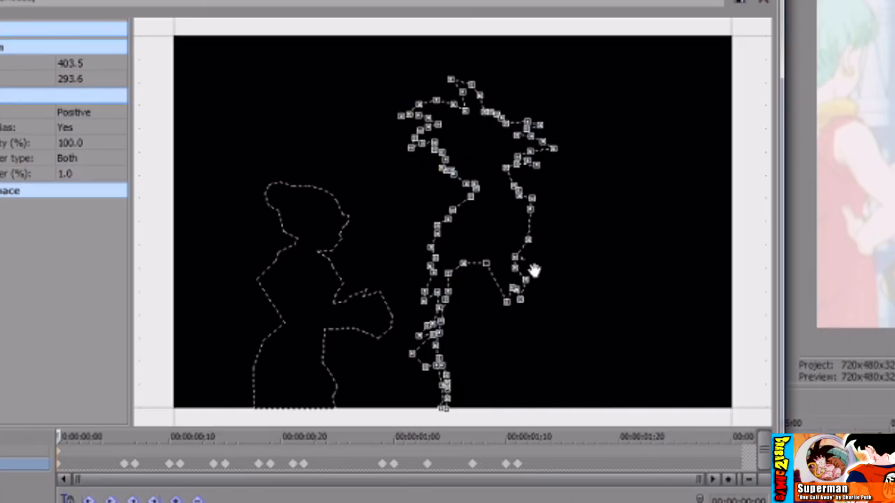
- Shrink the black silhouette event's pan/crop frame slightly to enlarge the shadow behind Goku and Chi-Chi, and close its settings
{"action": "left_click", "coordinate": [505, 467]}
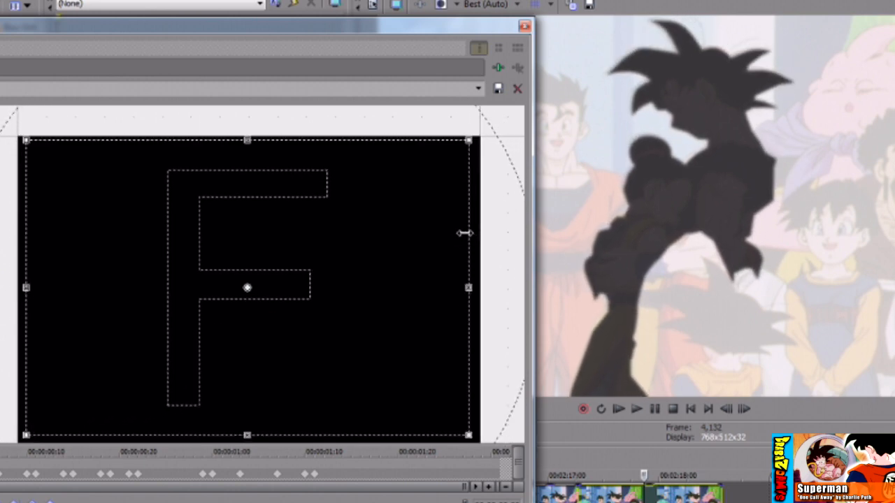
{"action": "mouse_move", "coordinate": [465, 233]}
{"action": "left_mouse_down"}
{"action": "mouse_move", "coordinate": [475, 229]}
{"action": "mouse_move", "coordinate": [461, 229]}
{"action": "left_mouse_up"}
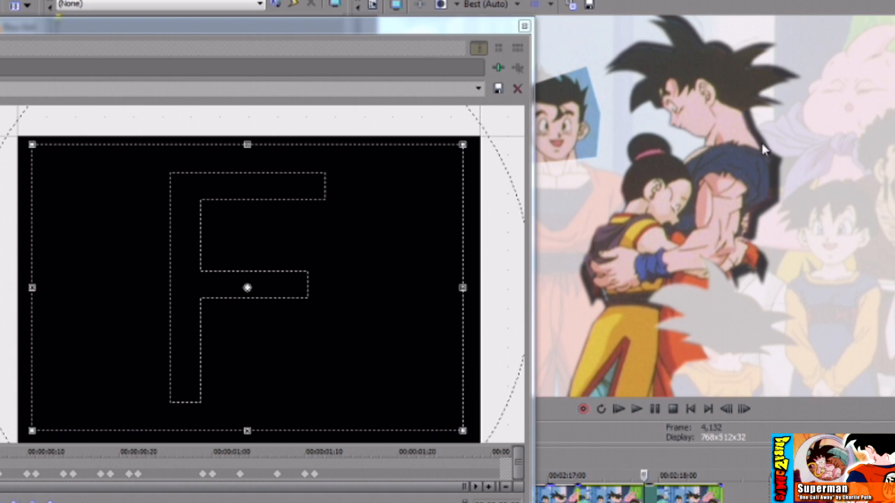
{"action": "left_click", "coordinate": [525, 26]}
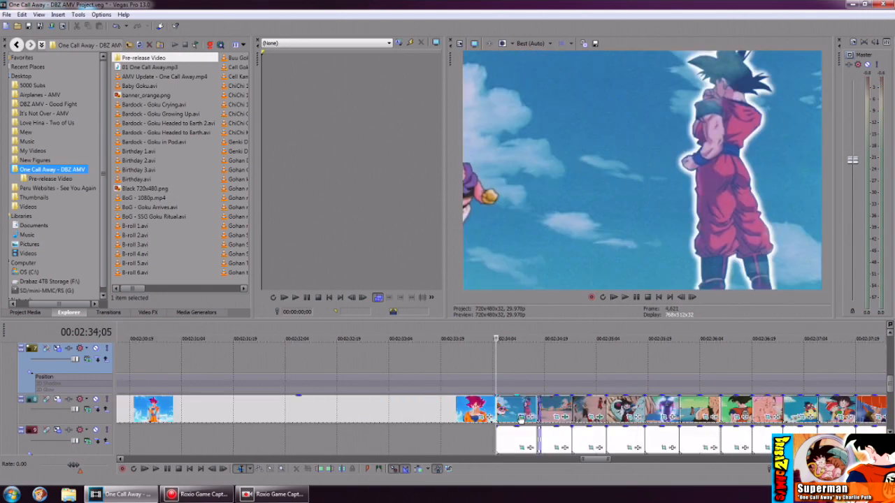
- Examine the mask keyframes outlining Goku in the pan/crop settings of the Majin Buu clip at 00:02:34;05
{"action": "left_click", "coordinate": [520, 418]}
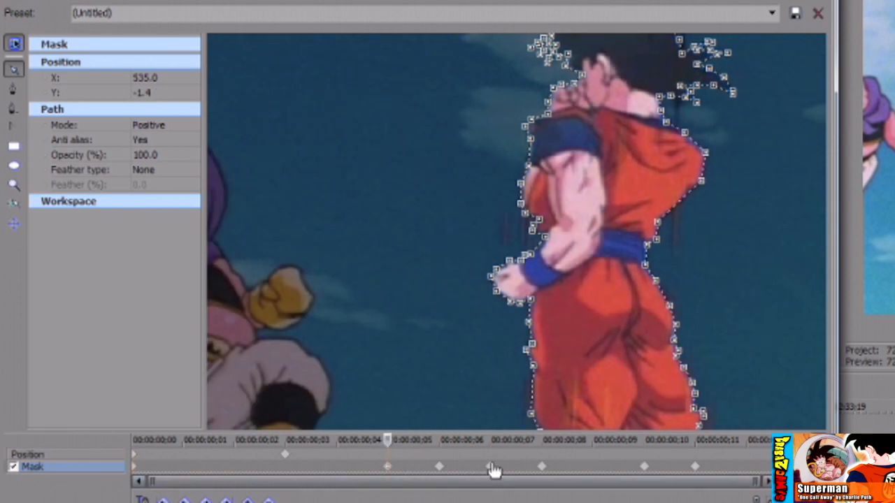
{"action": "left_click", "coordinate": [489, 467]}
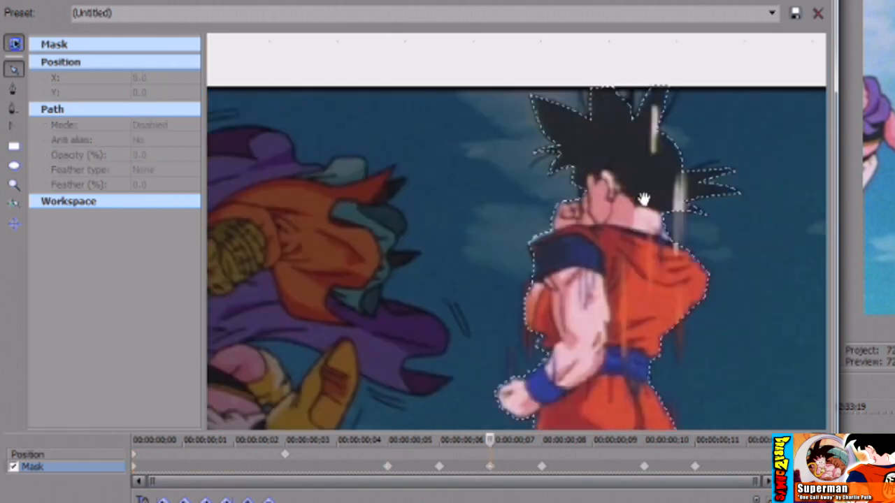
{"action": "left_click", "coordinate": [442, 468]}
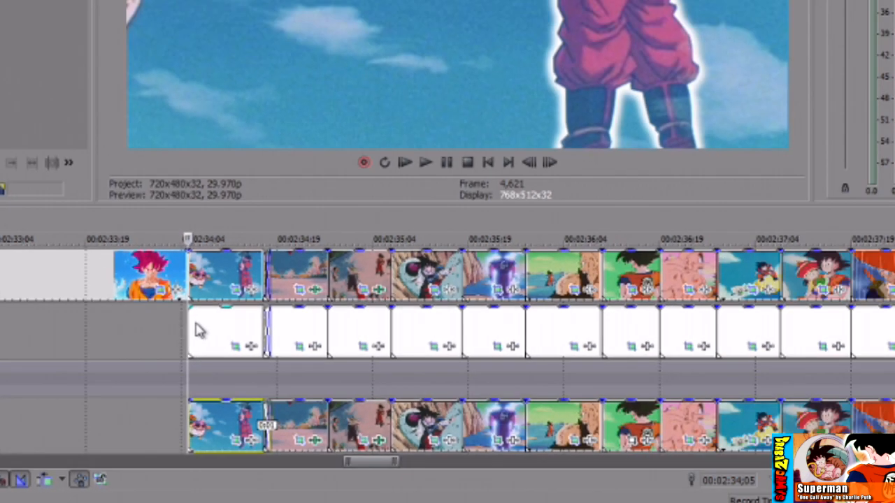
- Compare the pan/crop settings of the White 720x480 event at 00:02:34;06 with those of the Majin Buu Goku Arrives clip
{"action": "left_click", "coordinate": [198, 331]}
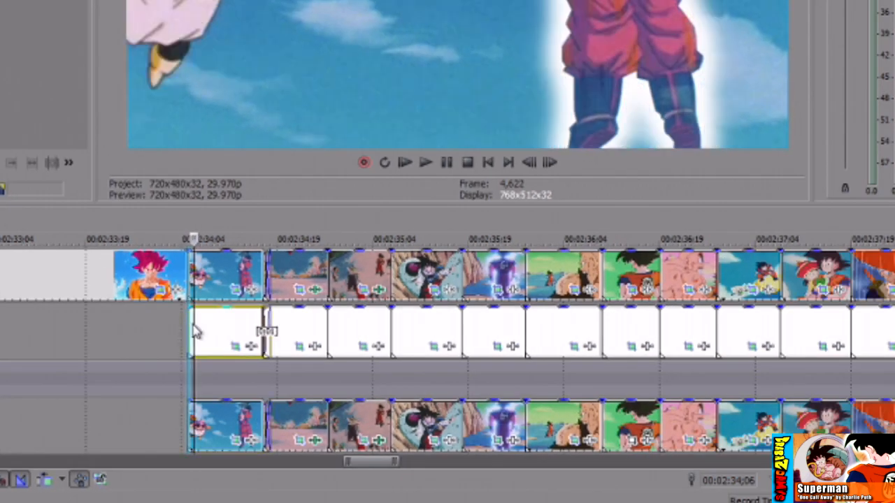
{"action": "left_click", "coordinate": [233, 347]}
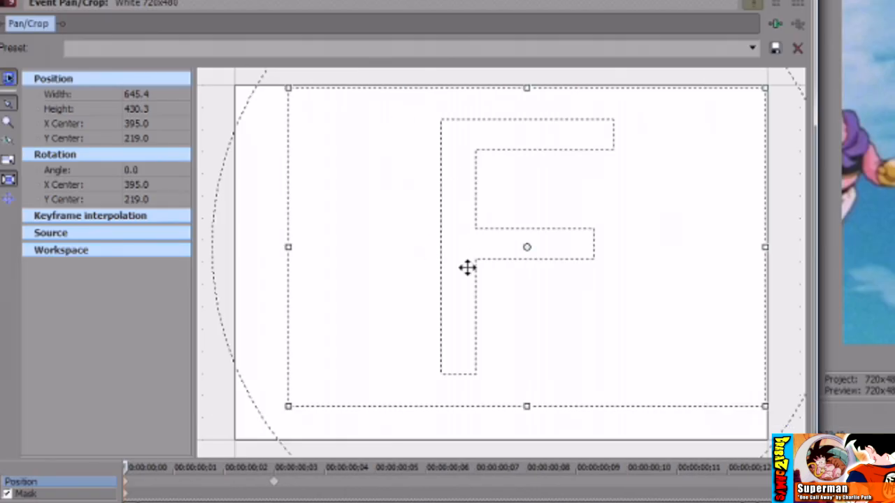
{"action": "left_click", "coordinate": [155, 497]}
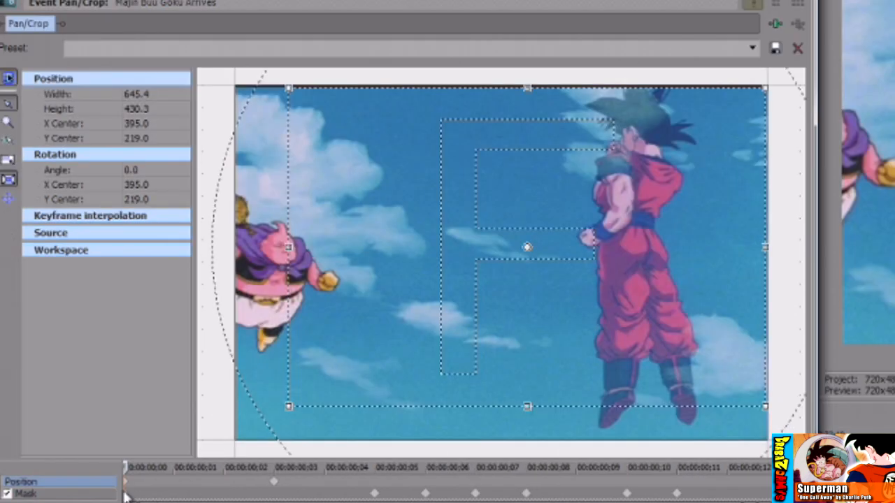
{"action": "left_click", "coordinate": [128, 495]}
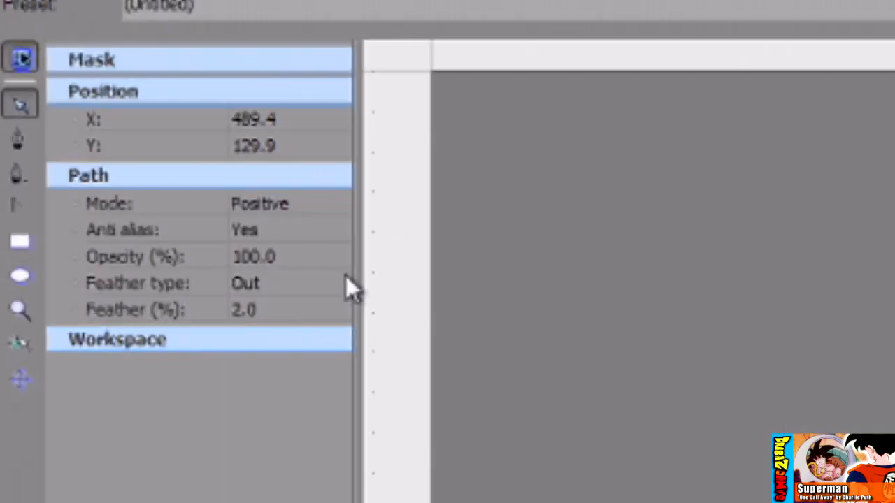
- Examine the mask feather settings of the white Goku silhouette at its first and last keyframes
{"action": "left_click", "coordinate": [175, 201]}
{"action": "left_click", "coordinate": [148, 225]}
{"action": "left_click", "coordinate": [340, 312]}
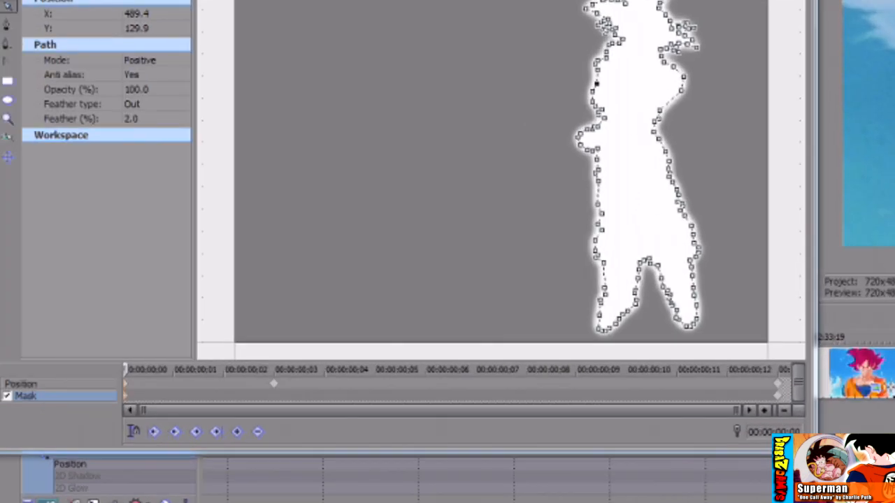
{"action": "left_click", "coordinate": [779, 408]}
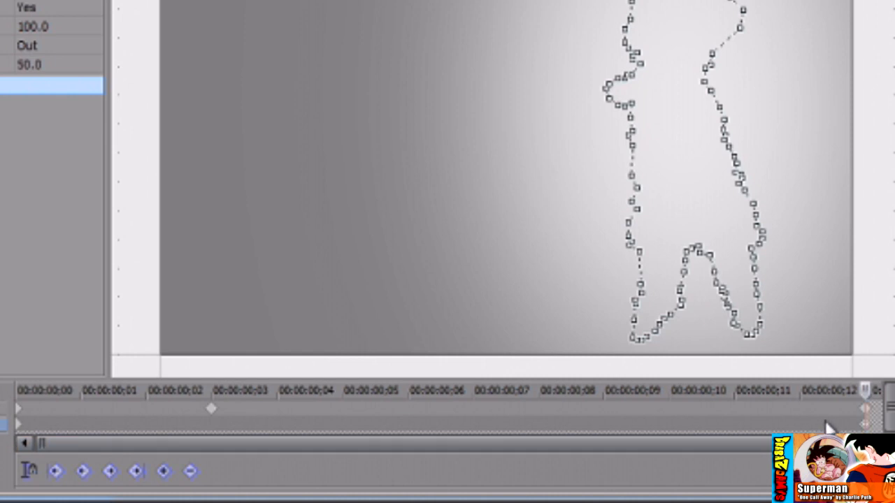
{"action": "left_click", "coordinate": [23, 425]}
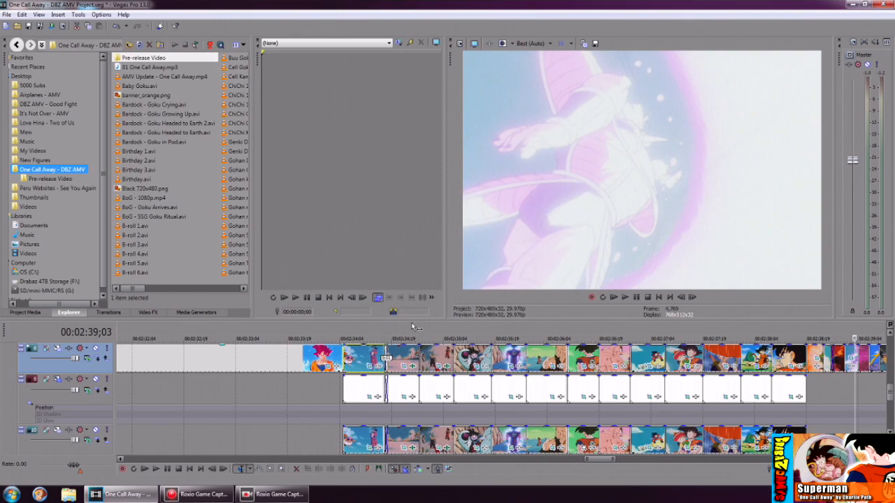
- Play on from 00:02:39;03 and step frame by frame through the Gohan clips' crossfade around 00:02:41;08
{"action": "key", "text": "space"}
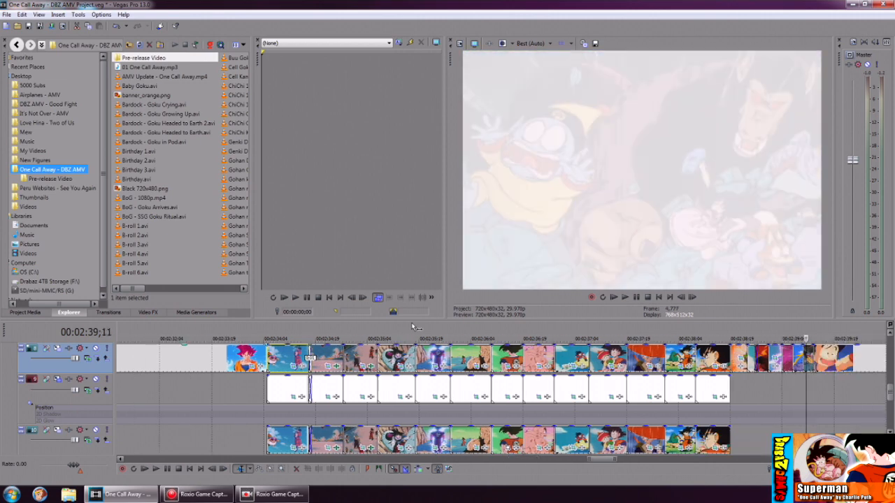
{"action": "scroll", "coordinate": [411, 326], "scroll_direction": "up", "scroll_amount": 4}
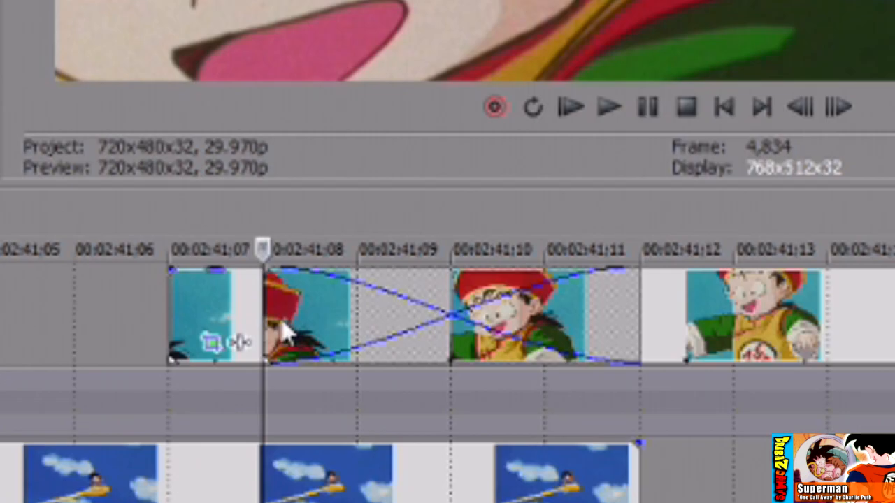
{"action": "key", "text": "Right"}
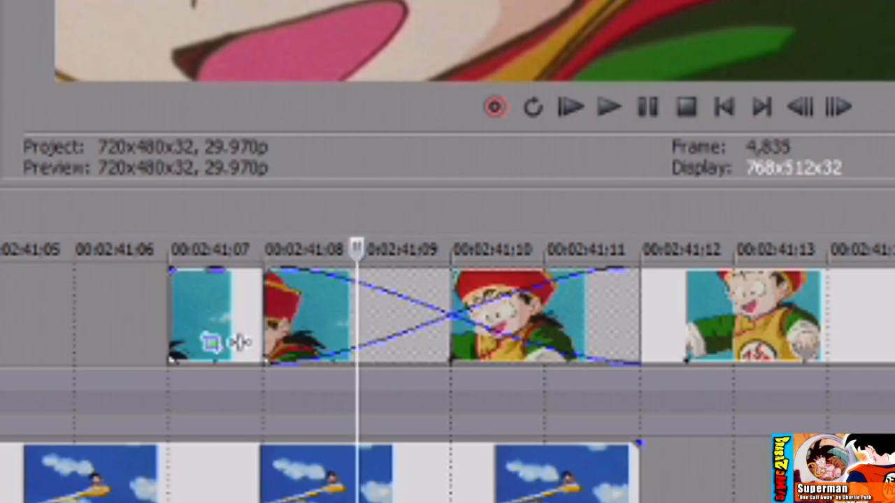
{"action": "key", "text": "Right"}
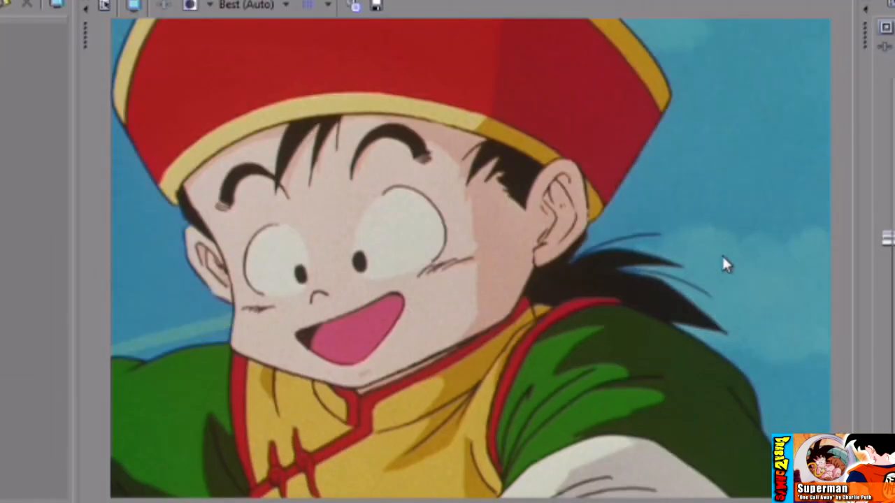
{"action": "key", "text": "space"}
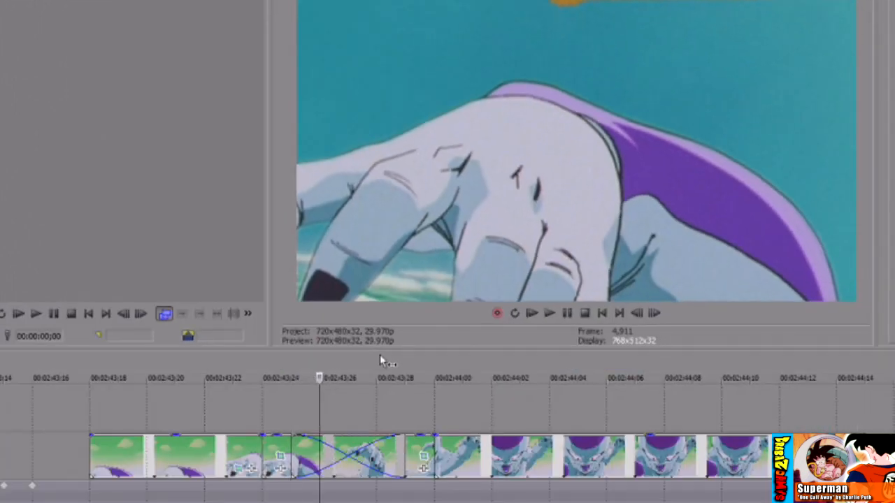
- Play and step frame by frame through the crossfade of Frieza's hand clips around 00:02:43;26
{"action": "key", "text": "space"}
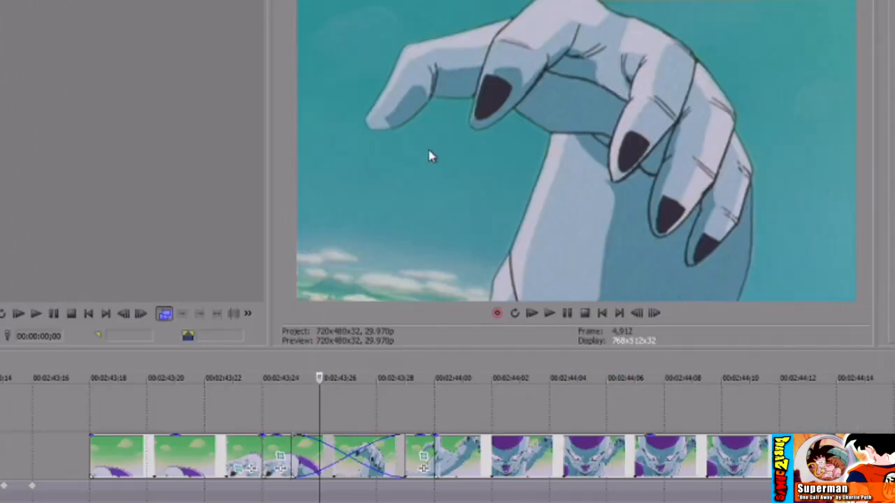
{"action": "key", "text": "Right"}
{"action": "key", "text": "Right"}
{"action": "key", "text": "space"}
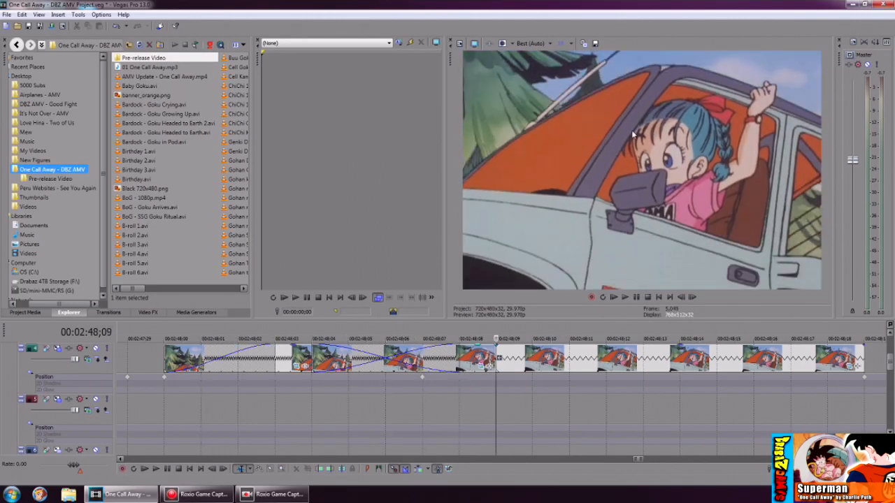
- Check the Reverse option on Bulma's car event starting at 00:02:48;09 and replay the transition into the TURBO car clip
{"action": "right_click", "coordinate": [477, 347]}
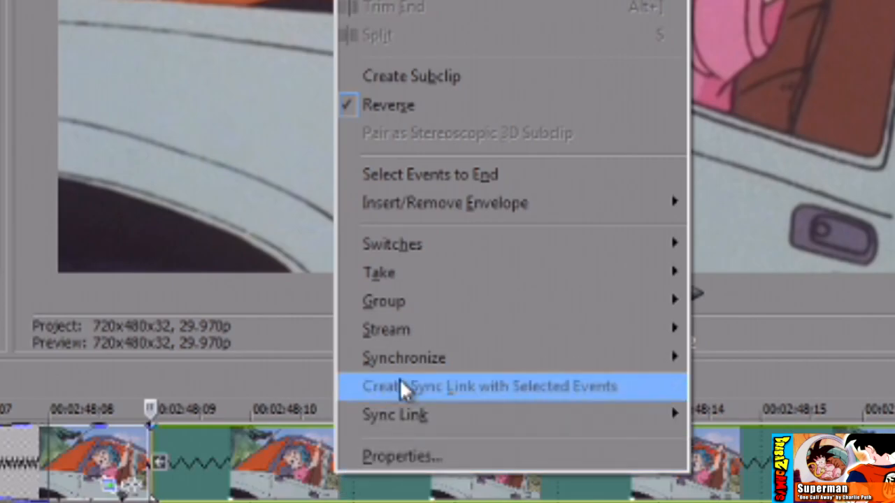
{"action": "left_click", "coordinate": [439, 106]}
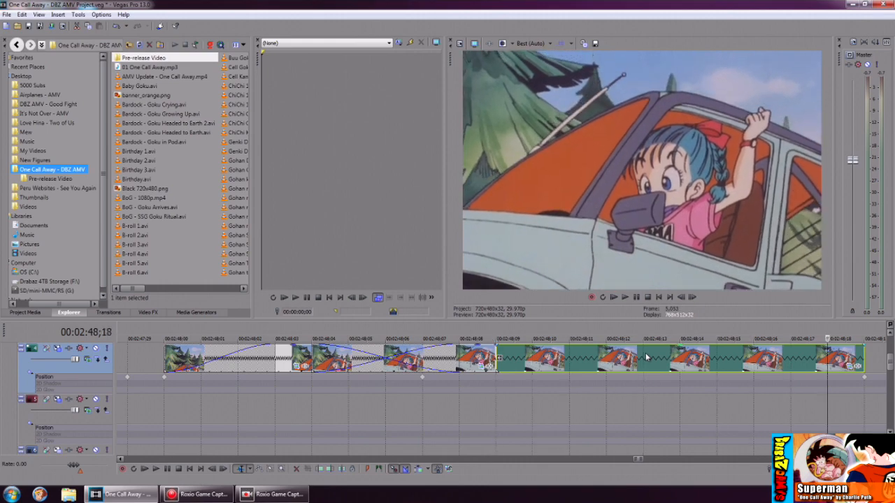
{"action": "left_click", "coordinate": [274, 408]}
{"action": "key", "text": "space"}
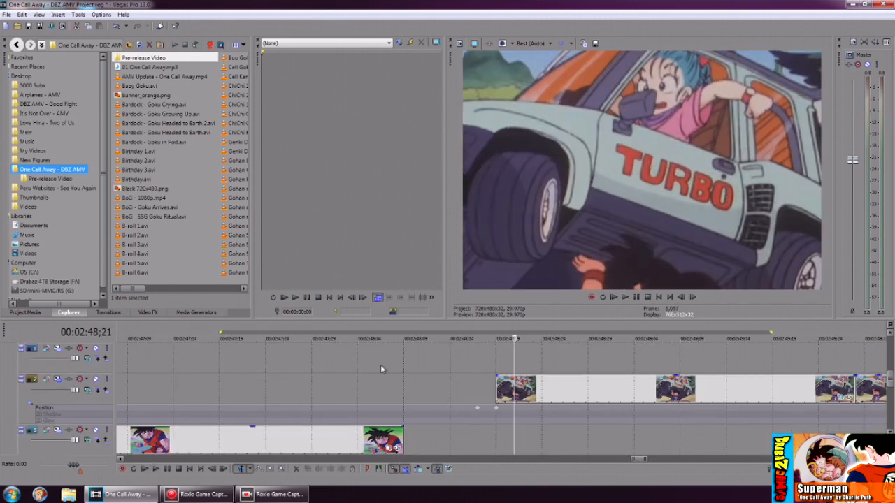
{"action": "left_click", "coordinate": [394, 364]}
{"action": "key", "text": "space"}
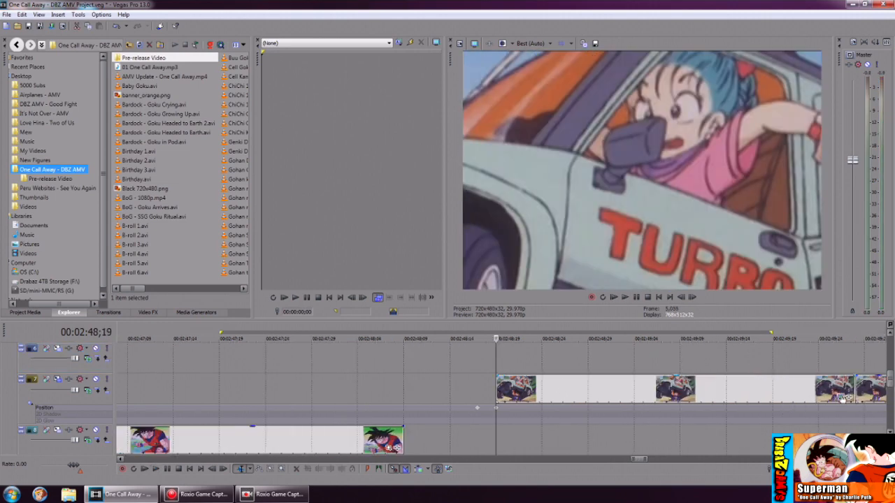
- Examine the pan/crop position keyframes of the TURBO car clip starting at 00:02:48;19
{"action": "left_click", "coordinate": [843, 398]}
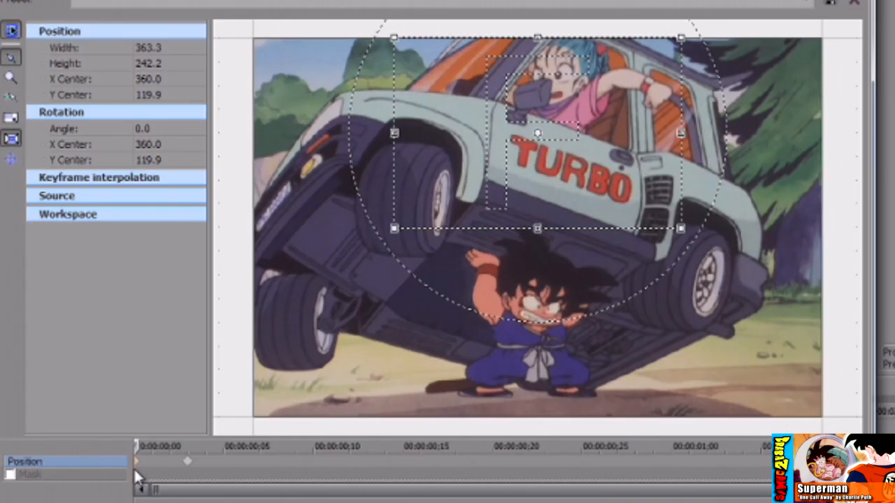
{"action": "scroll", "coordinate": [140, 469], "scroll_direction": "up", "scroll_amount": 4}
{"action": "scroll", "coordinate": [863, 200], "scroll_direction": "up", "scroll_amount": 3}
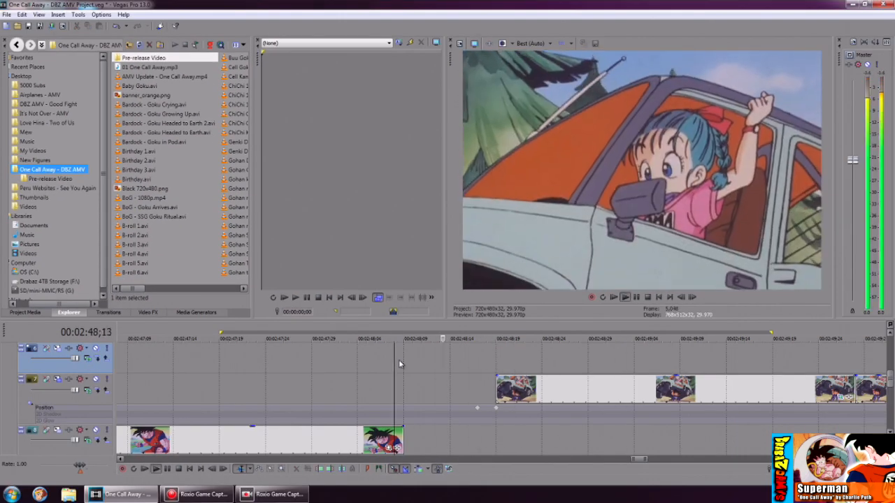
- Play the section following the TURBO car clips through to the rain scene around 00:02:50;12
{"action": "key", "text": "space"}
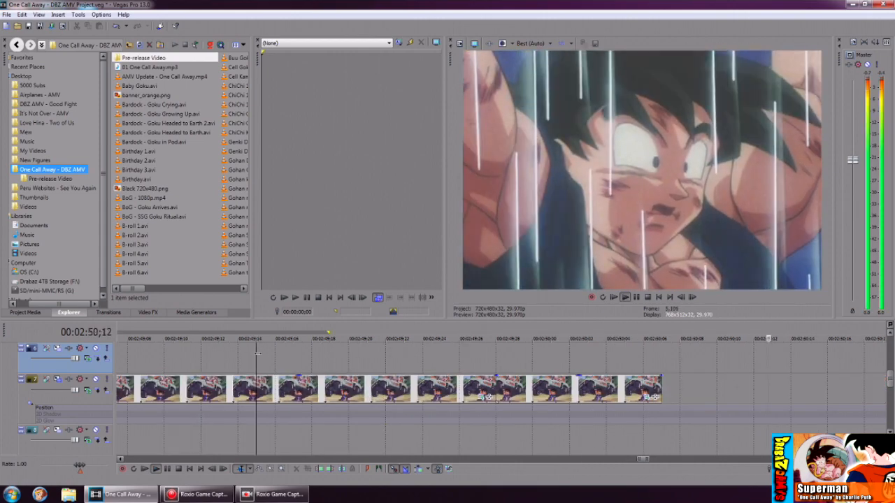
{"action": "key", "text": "space"}
{"action": "key", "text": "space"}
- Enlarge the timeline area and survey the whole project across all its video tracks
{"action": "scroll", "coordinate": [300, 378], "scroll_direction": "down", "scroll_amount": 5}
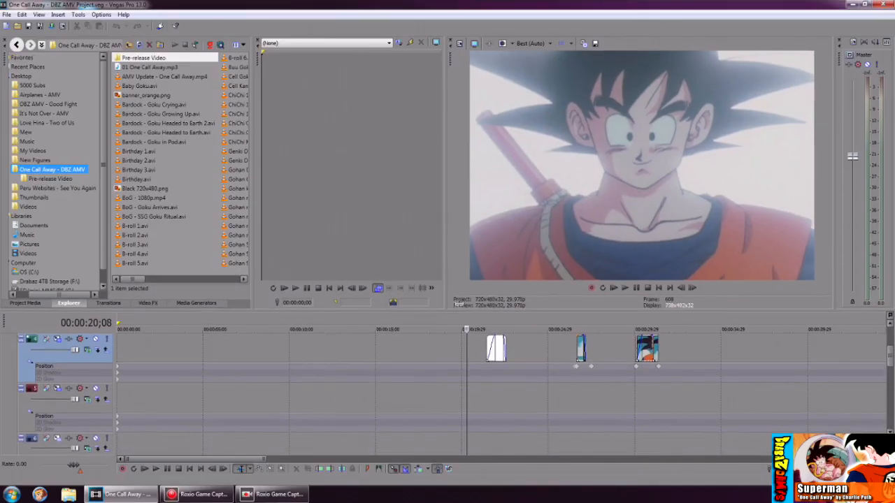
{"action": "left_click_drag", "start_coordinate": [462, 299], "coordinate": [469, 147]}
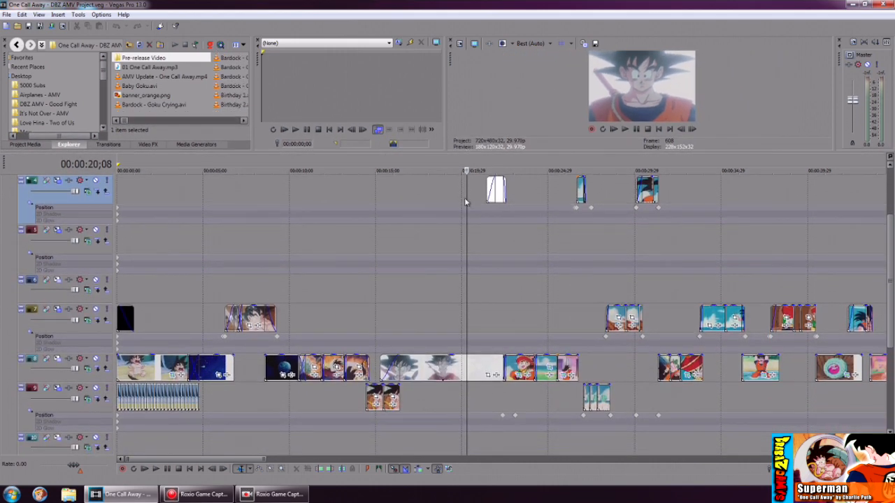
{"action": "scroll", "coordinate": [452, 245], "scroll_direction": "down", "scroll_amount": 3}
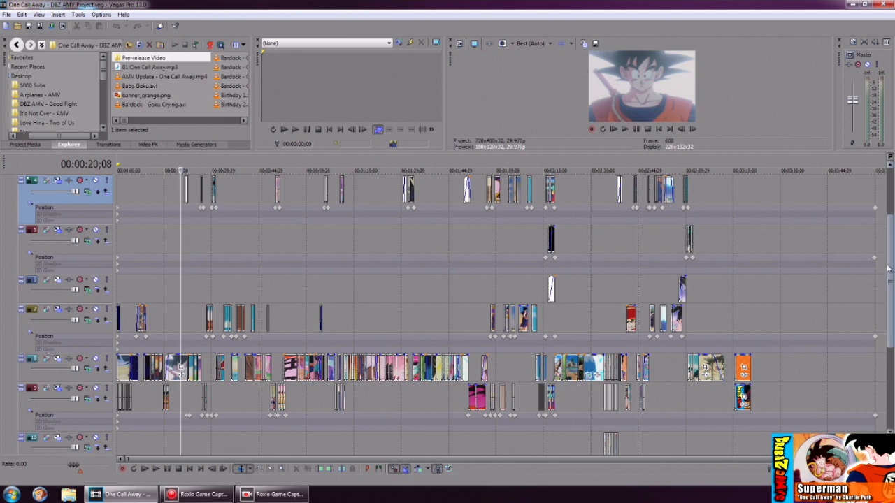
{"action": "mouse_move", "coordinate": [891, 286]}
{"action": "left_mouse_down"}
{"action": "mouse_move", "coordinate": [891, 308]}
{"action": "mouse_move", "coordinate": [891, 229]}
{"action": "mouse_move", "coordinate": [889, 282]}
{"action": "left_mouse_up"}
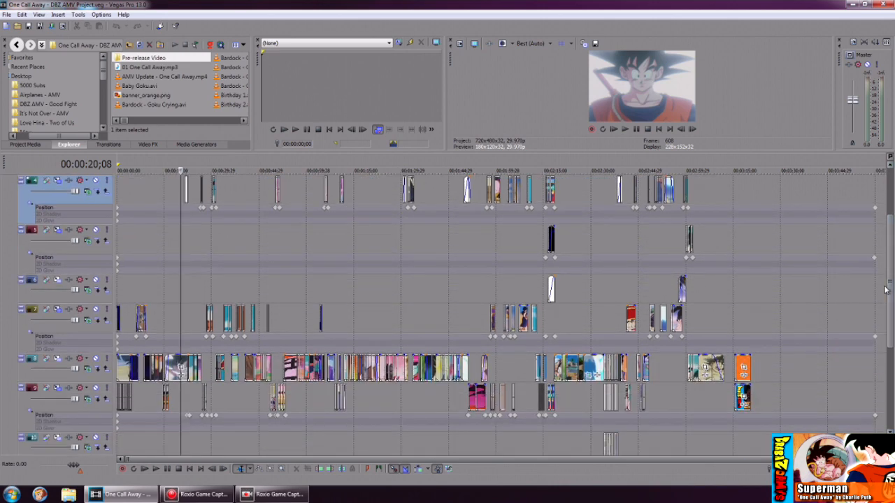
{"action": "left_click", "coordinate": [118, 285]}
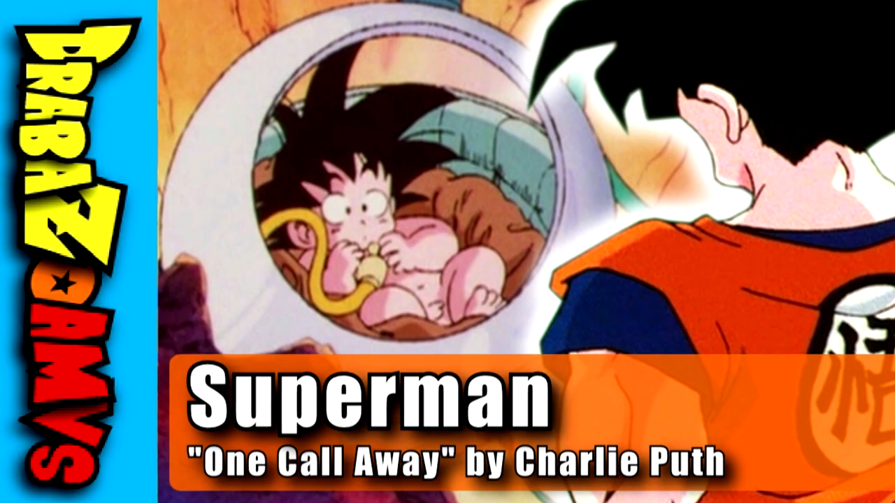